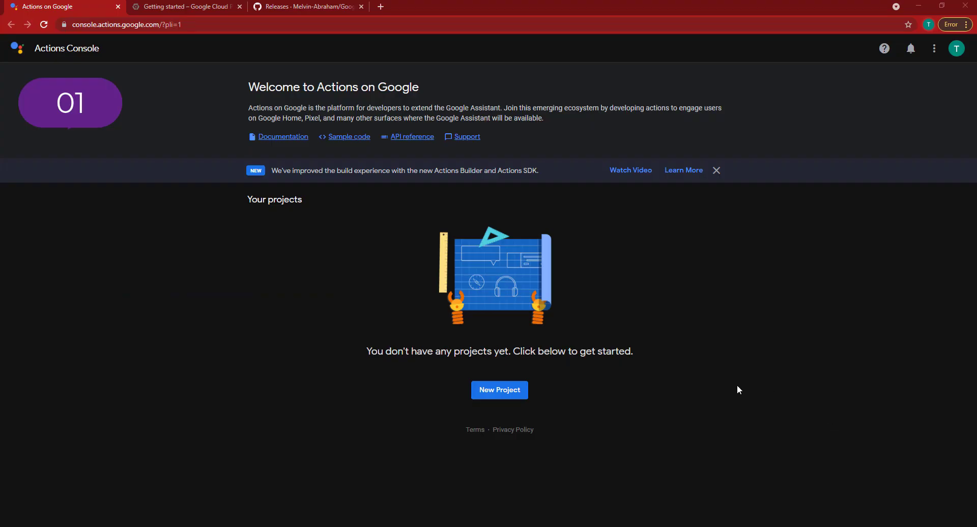
Start a new Actions project and accept the terms, opting in to updates and surveys
left_click(487, 395)
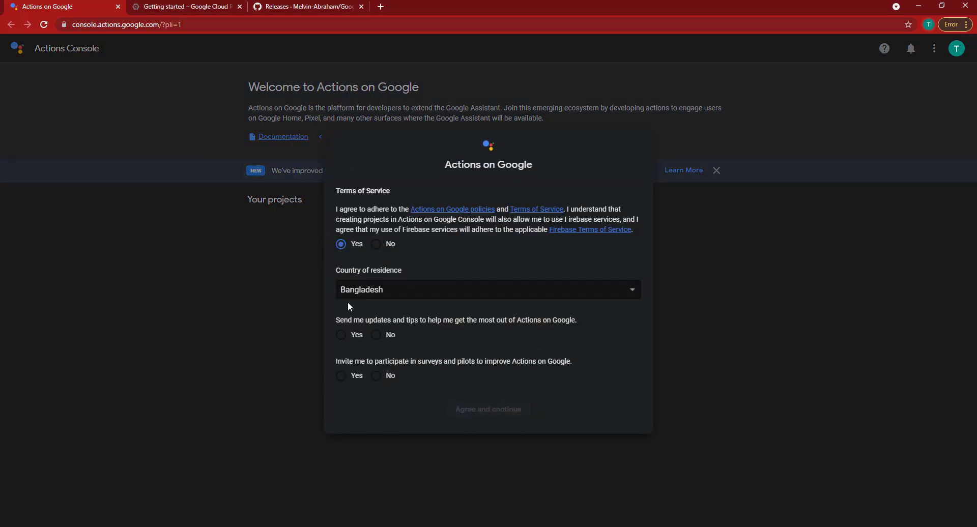
left_click(342, 377)
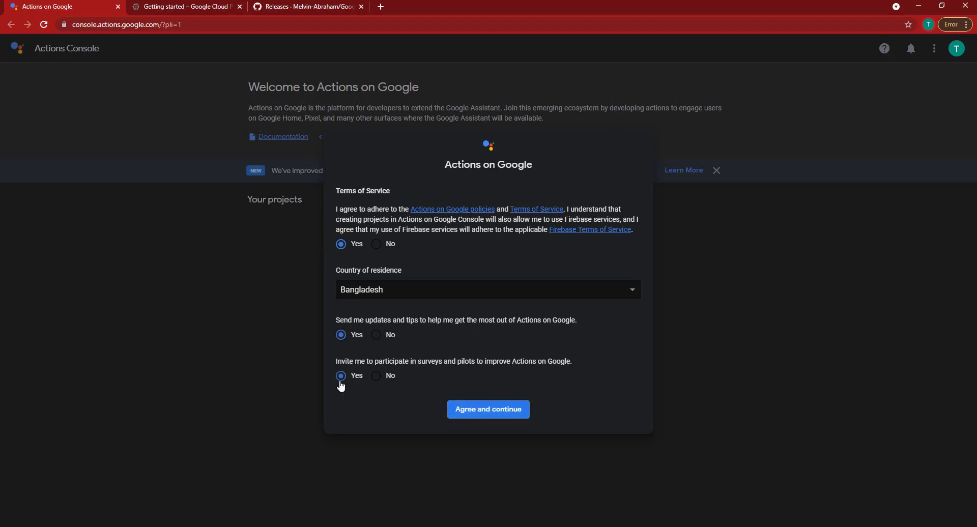
left_click(498, 408)
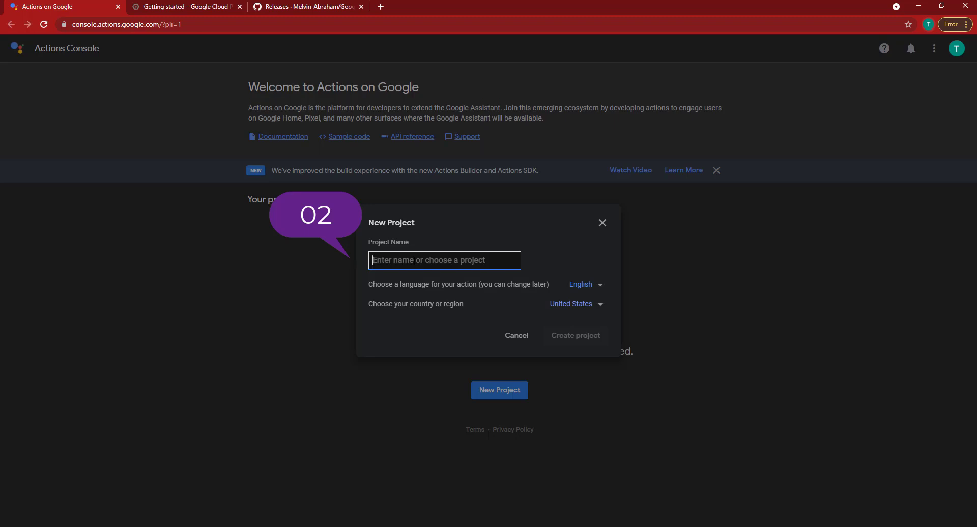
Create the 'Assistance PC' project and continue to its Device registration page
type("Assi")
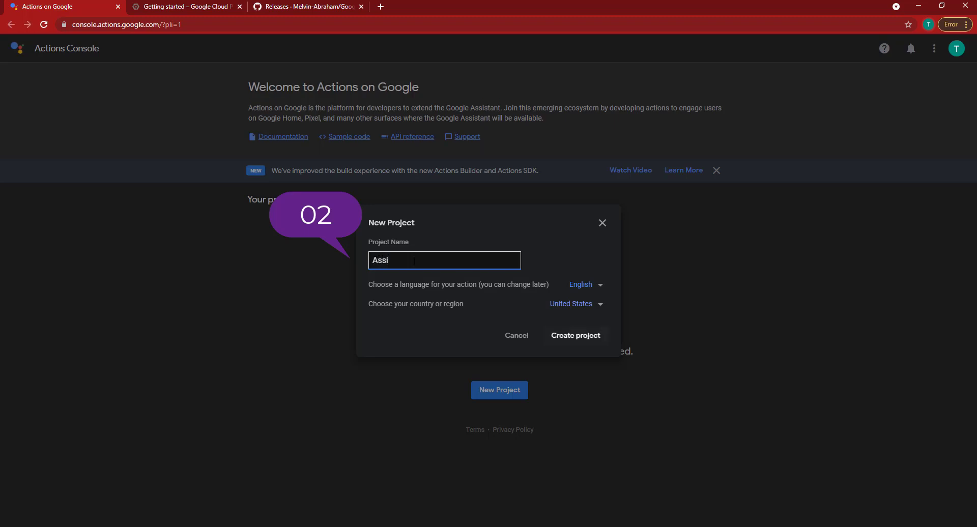
type("stance PC")
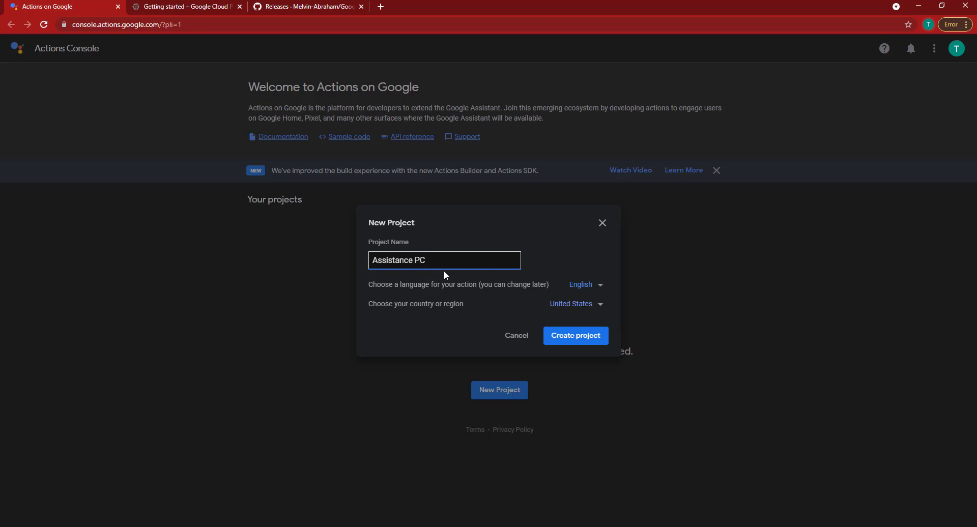
left_click(583, 341)
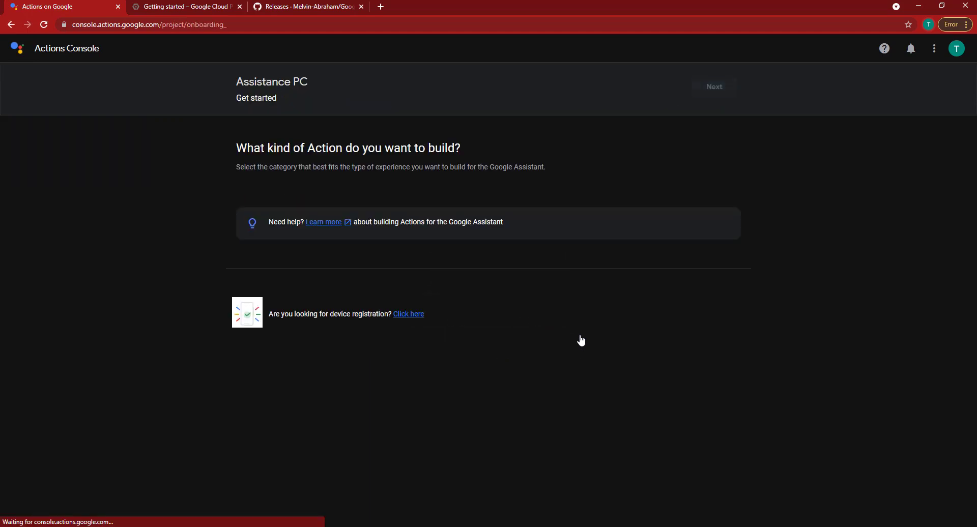
scroll(531, 411, "down", 1)
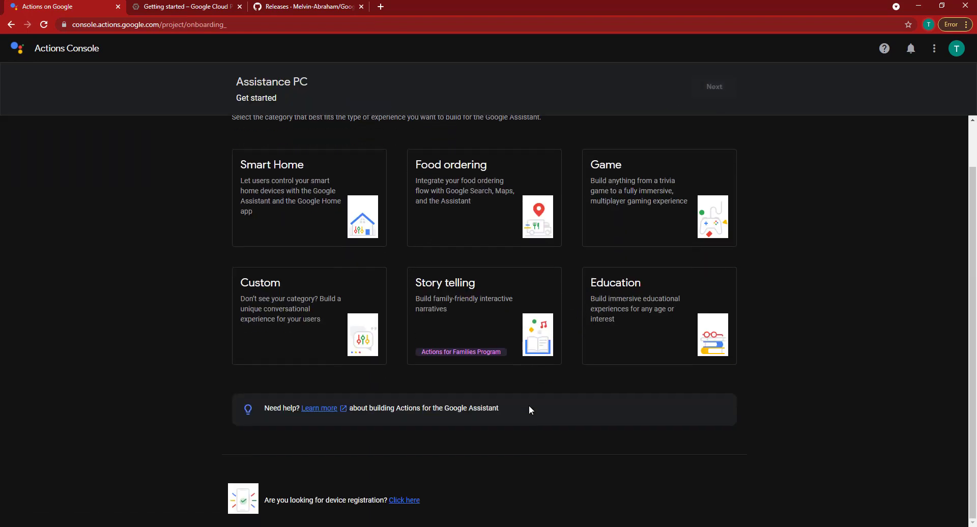
left_click(403, 501)
left_click(404, 500)
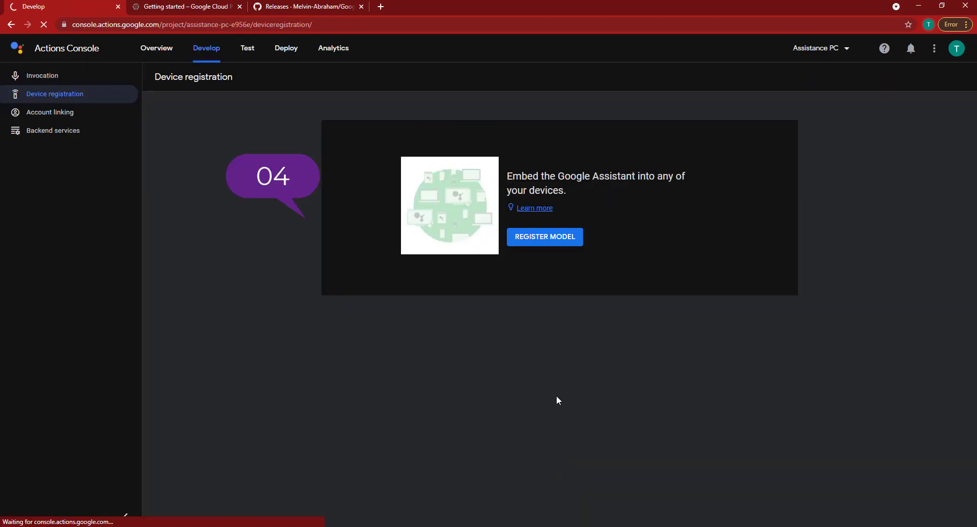
Register a device model with product and manufacturer name 'Assistant PC' and type Light
left_click(551, 238)
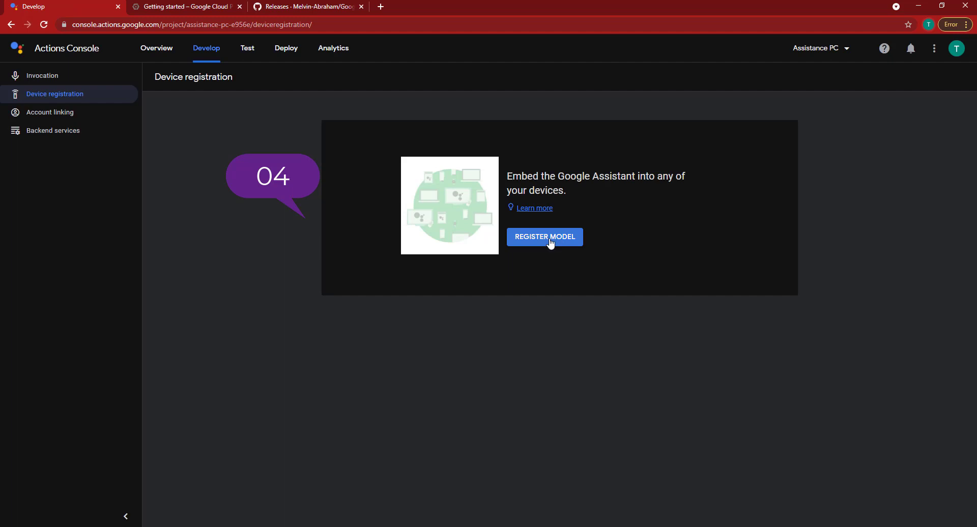
left_click(550, 243)
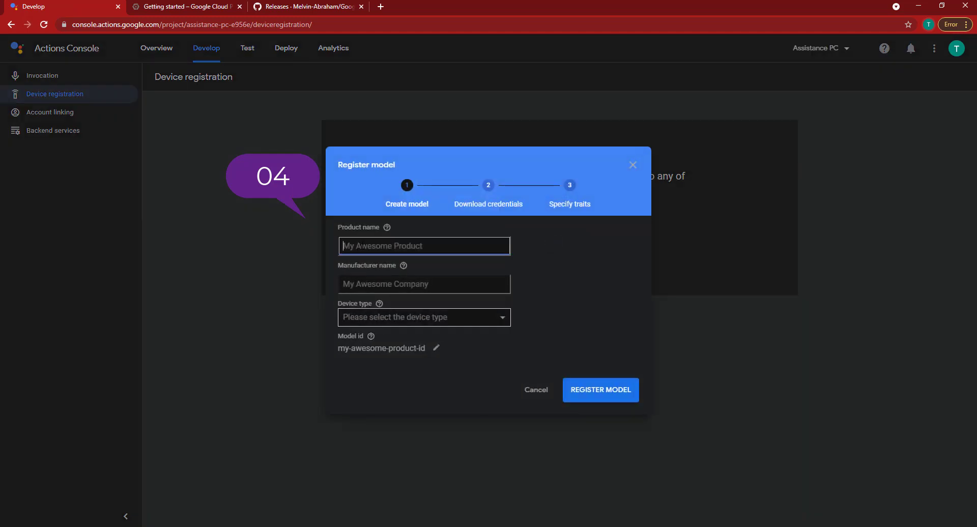
type("Assis")
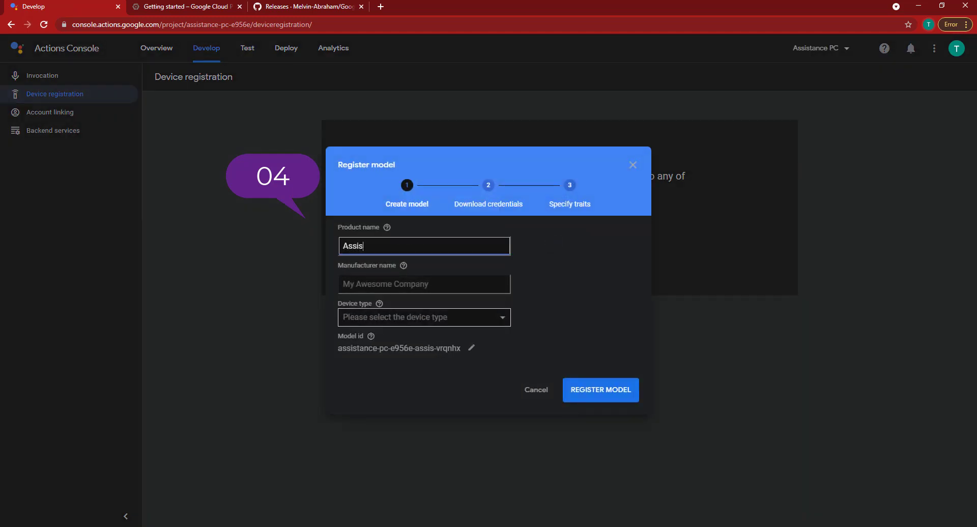
type("tant PC")
left_click(425, 285)
type("Assis")
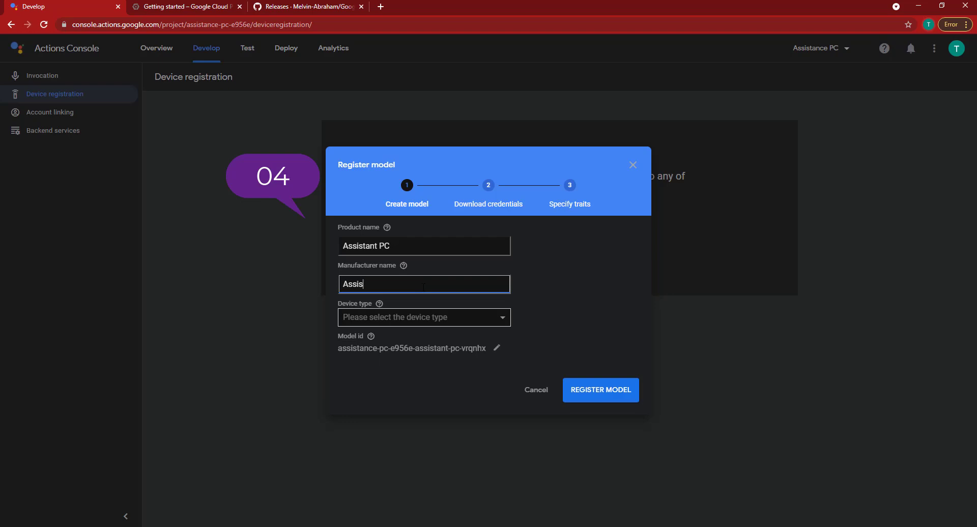
type("tant PC")
left_click(425, 321)
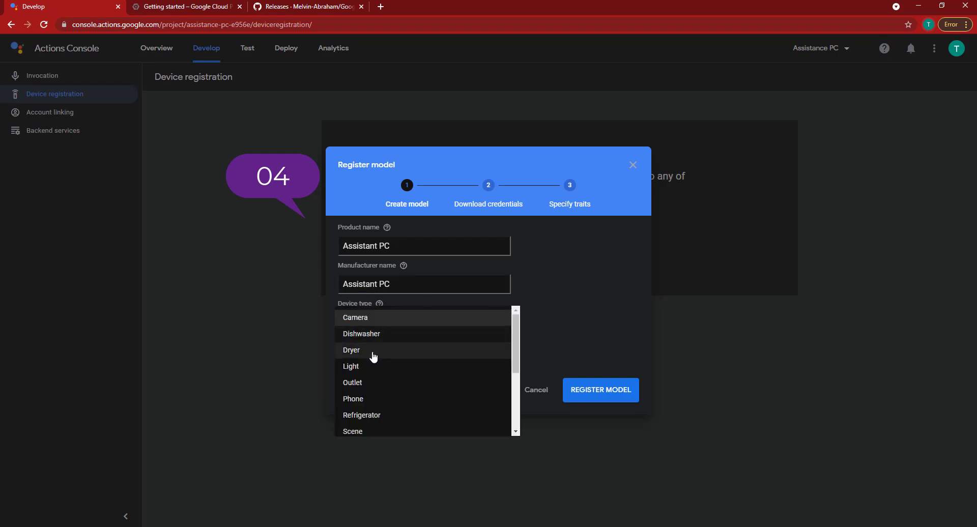
left_click(358, 368)
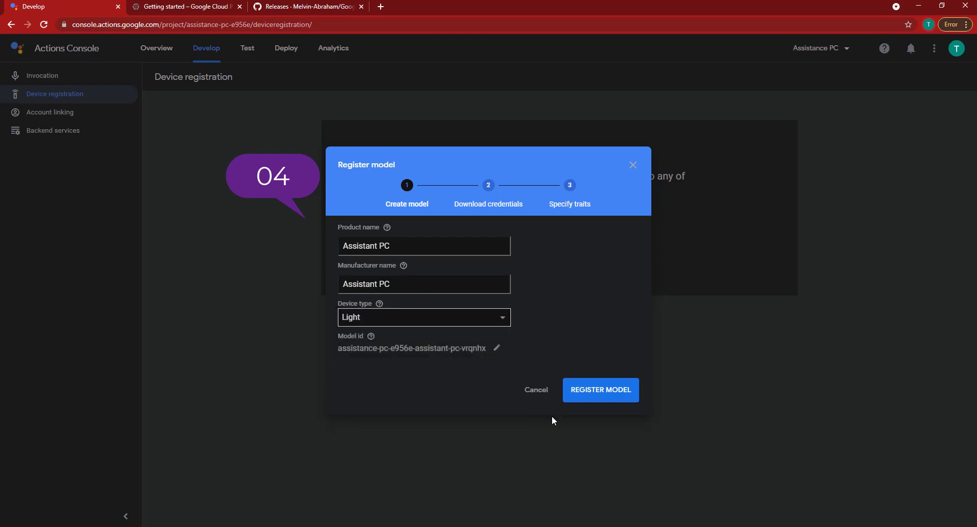
left_click(622, 396)
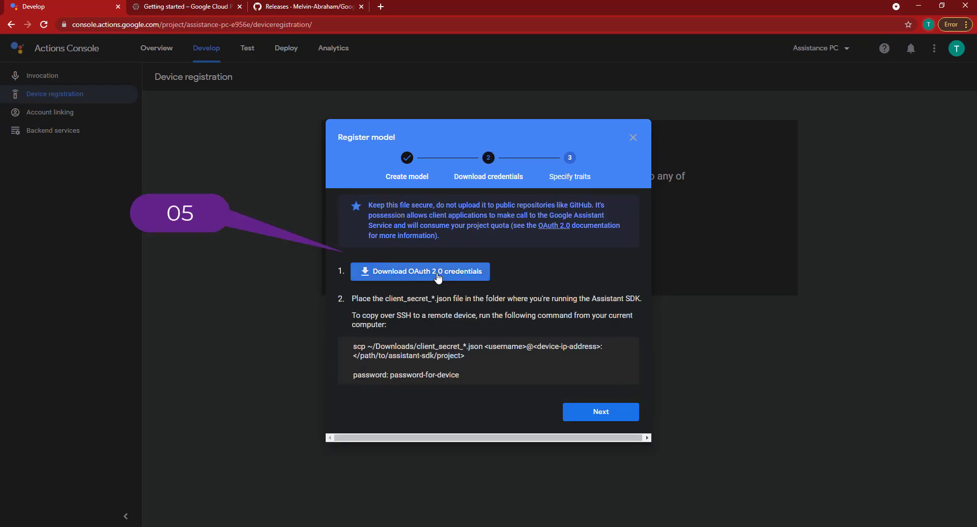
Download the model's OAuth 2.0 credentials file and skip the traits step
left_click(437, 275)
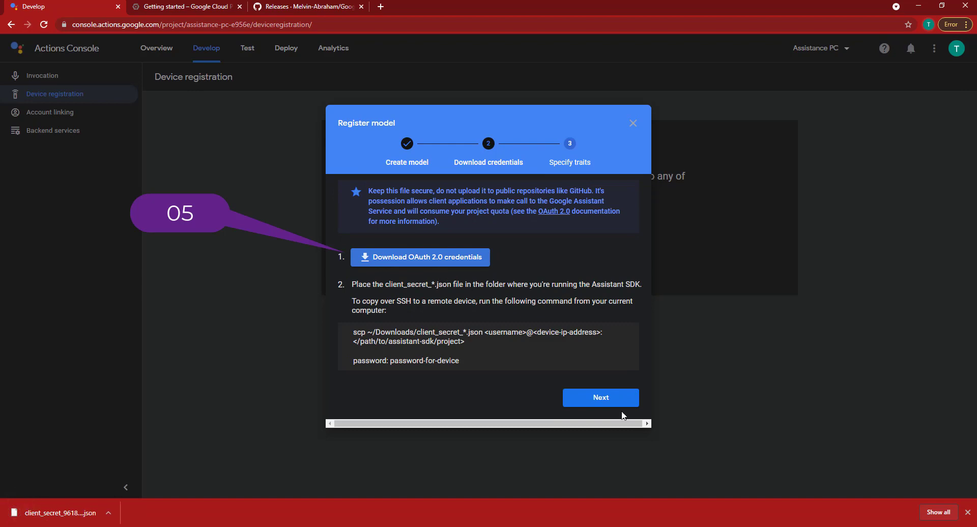
left_click(611, 401)
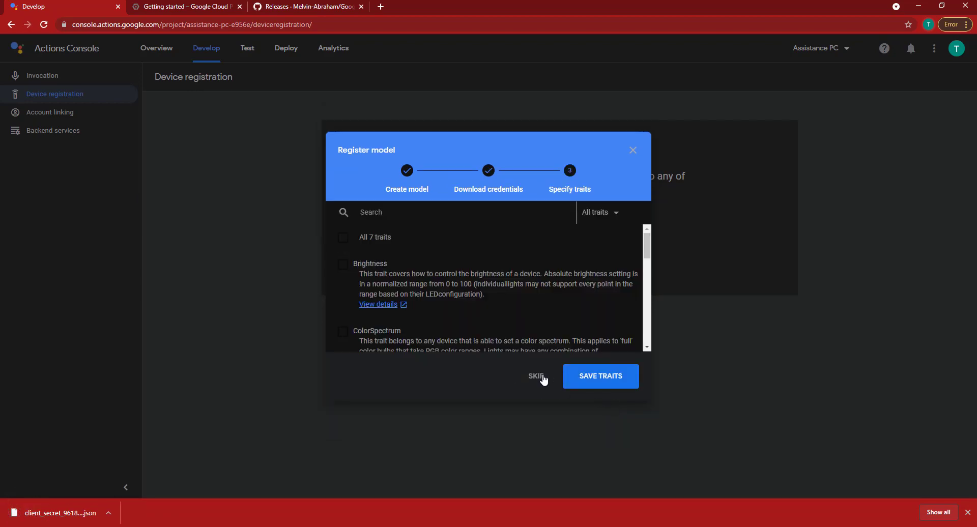
left_click(538, 378)
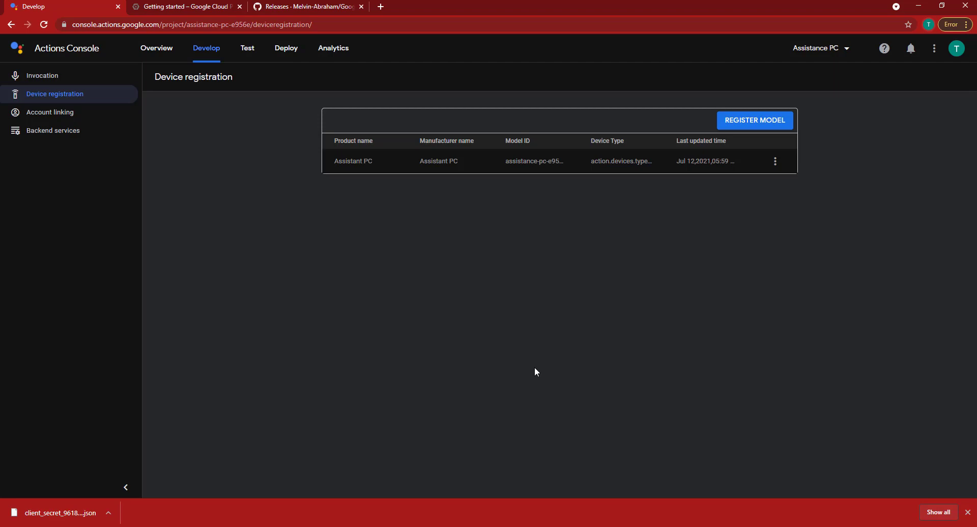
left_click(190, 5)
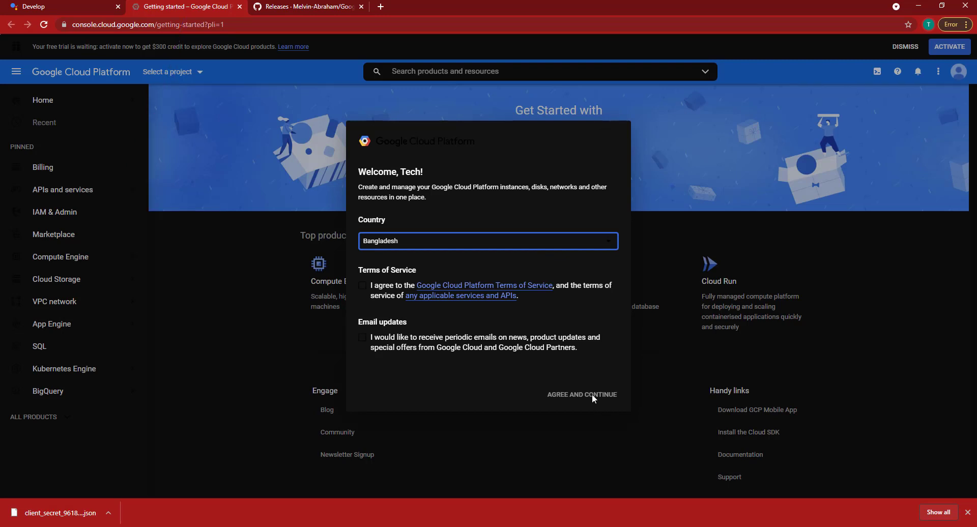
Accept the Google Cloud terms of service and opt in to email updates
left_click(362, 286)
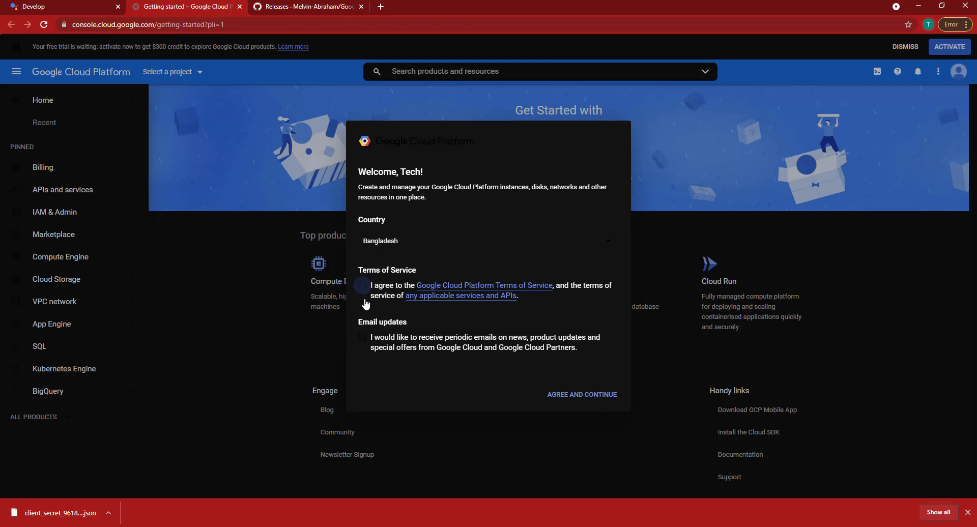
left_click(363, 337)
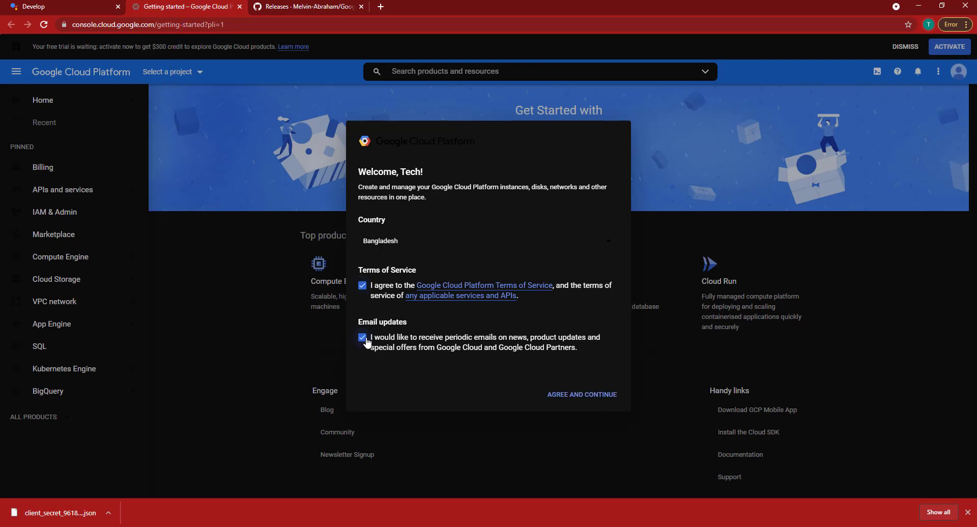
left_click(602, 401)
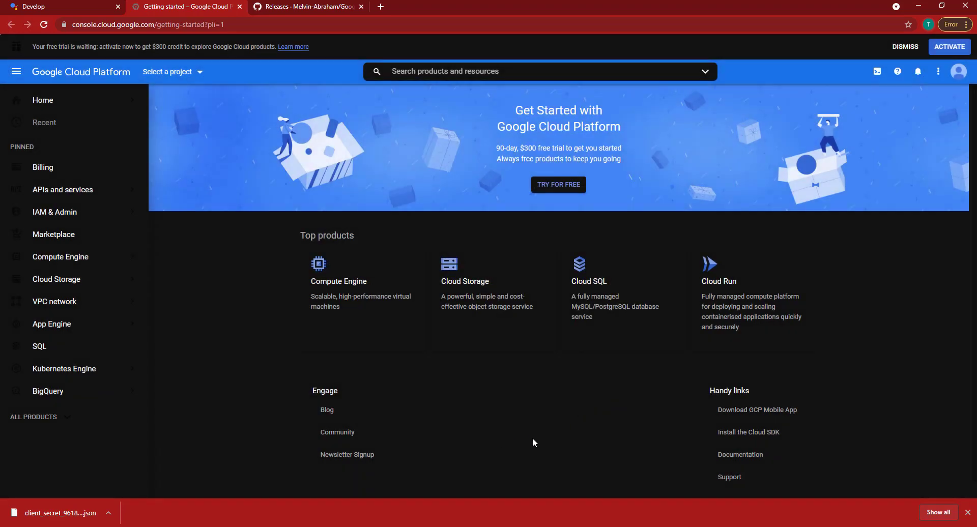
Select Assistance PC as the current Cloud project
left_click(185, 72)
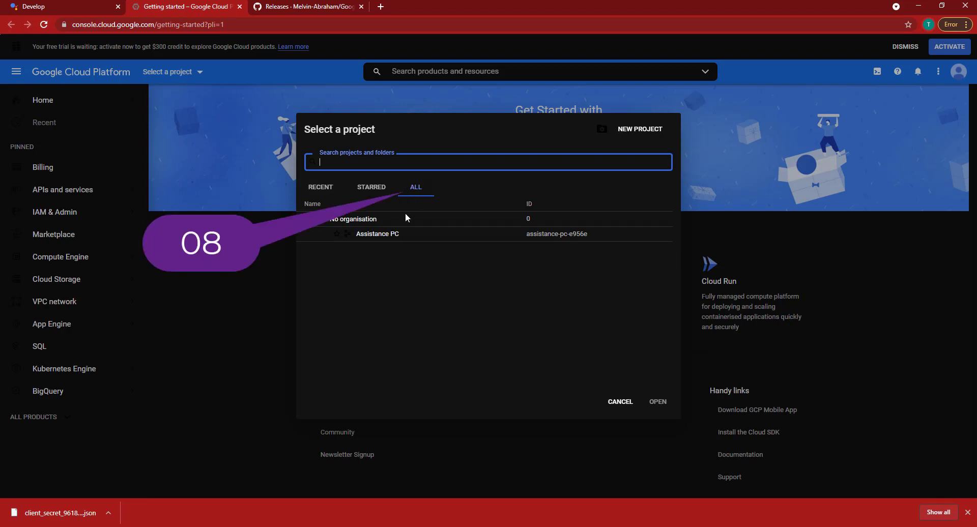
left_click(392, 234)
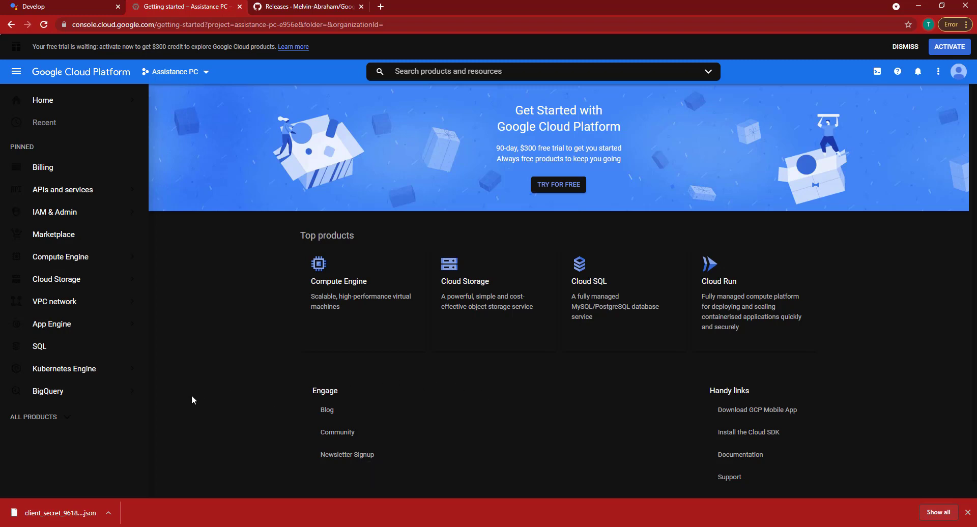
mouse_move(62, 193)
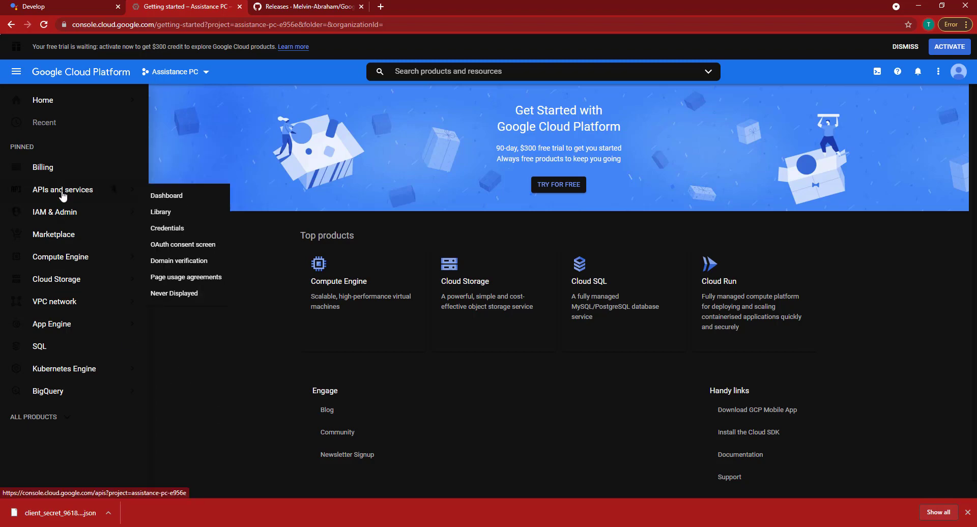
left_click(199, 77)
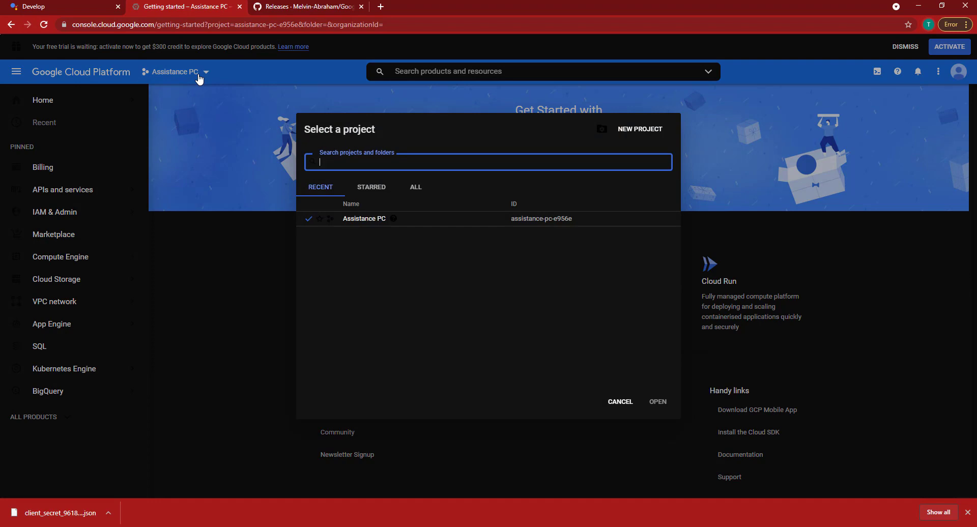
left_click(620, 402)
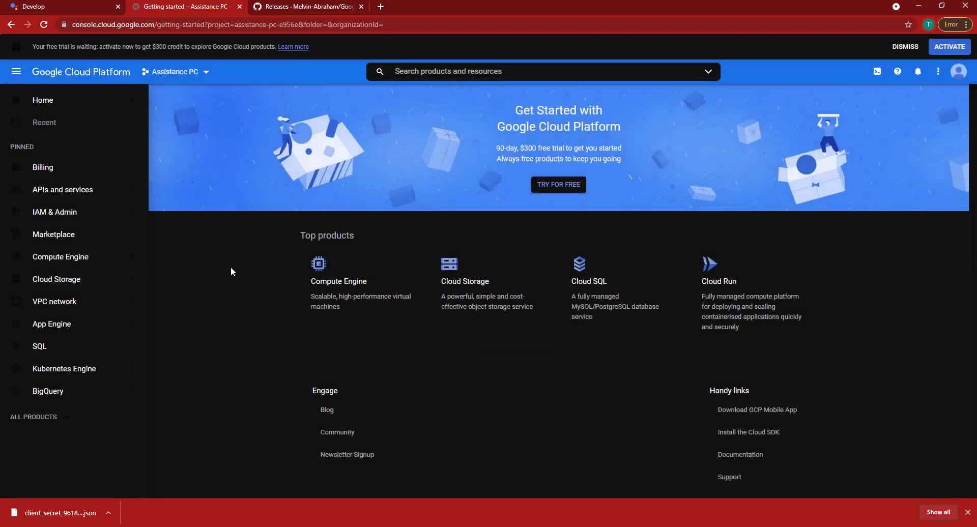
Search the API Library for 'assistant' and open the Google Assistant API page
mouse_move(39, 187)
left_click(163, 189)
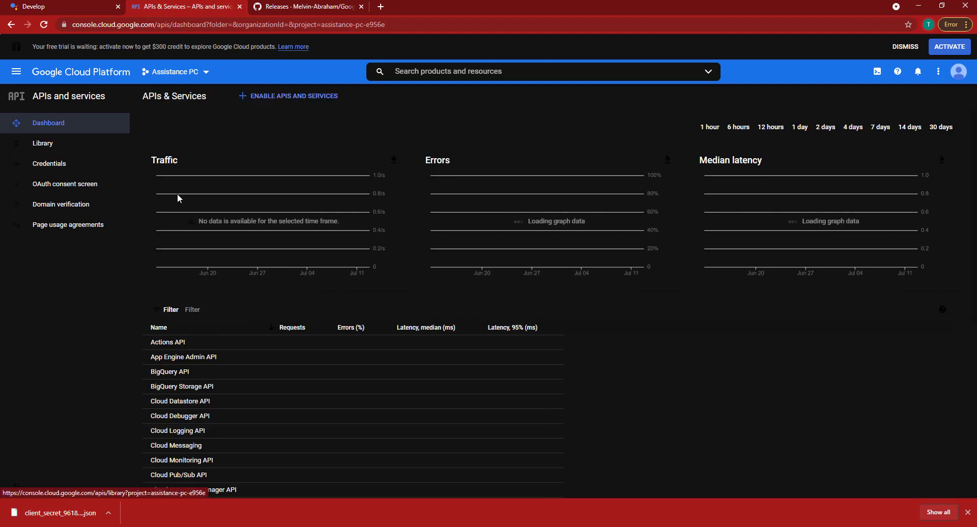
left_click(285, 101)
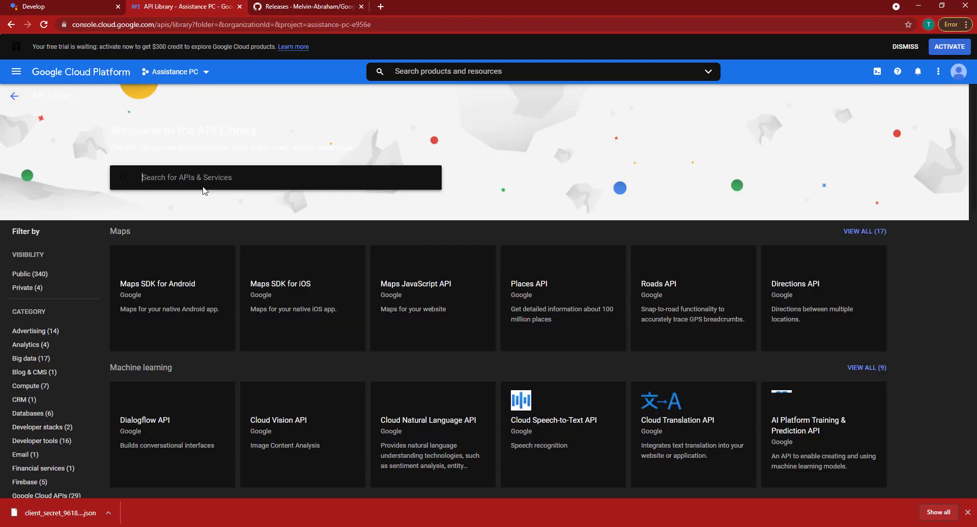
type("asis")
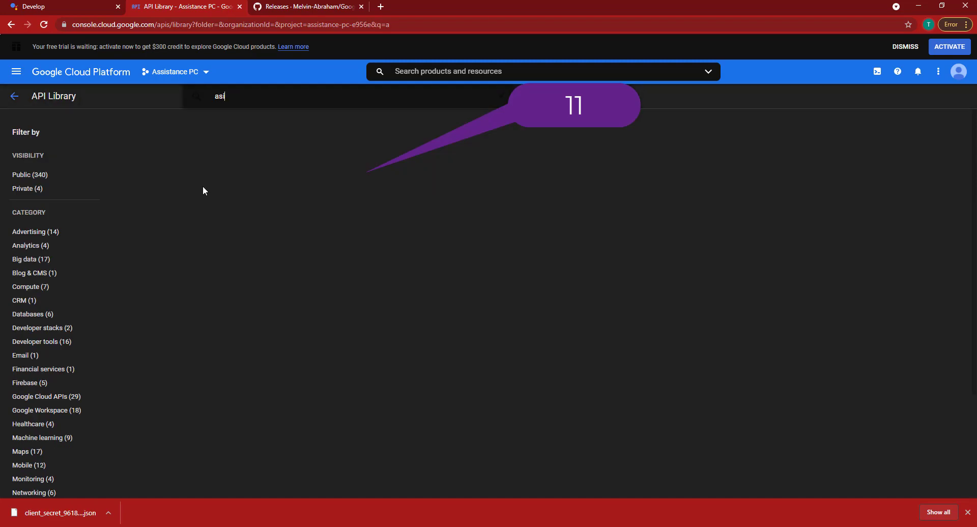
key("BackSpace")
key("BackSpace")
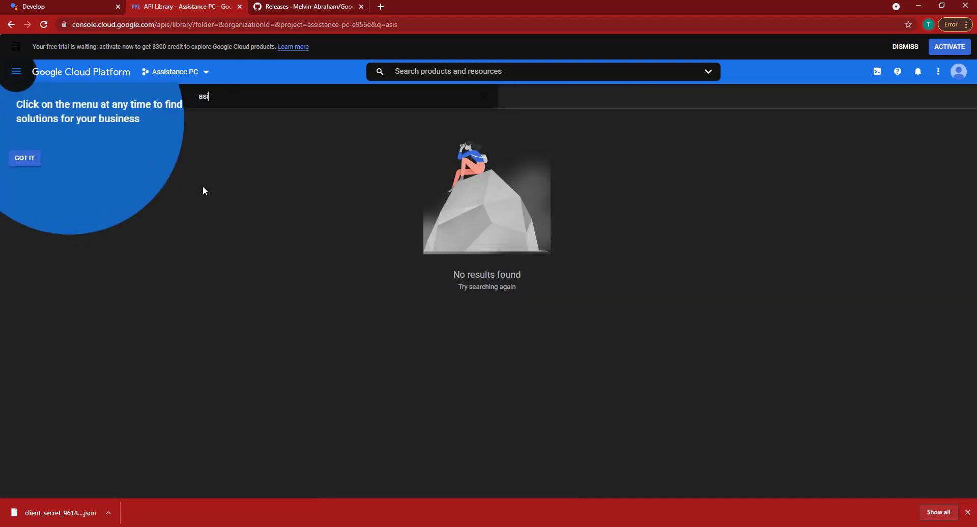
type("sis")
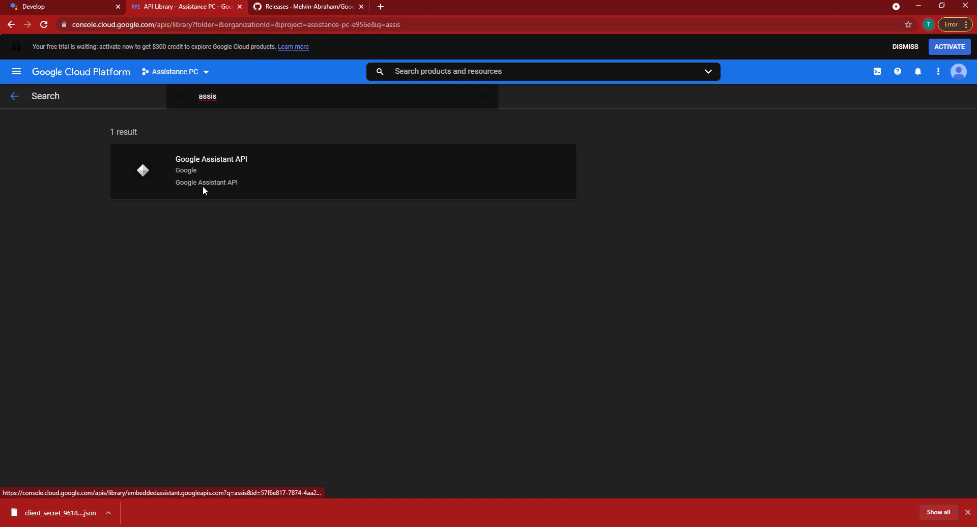
left_click(204, 191)
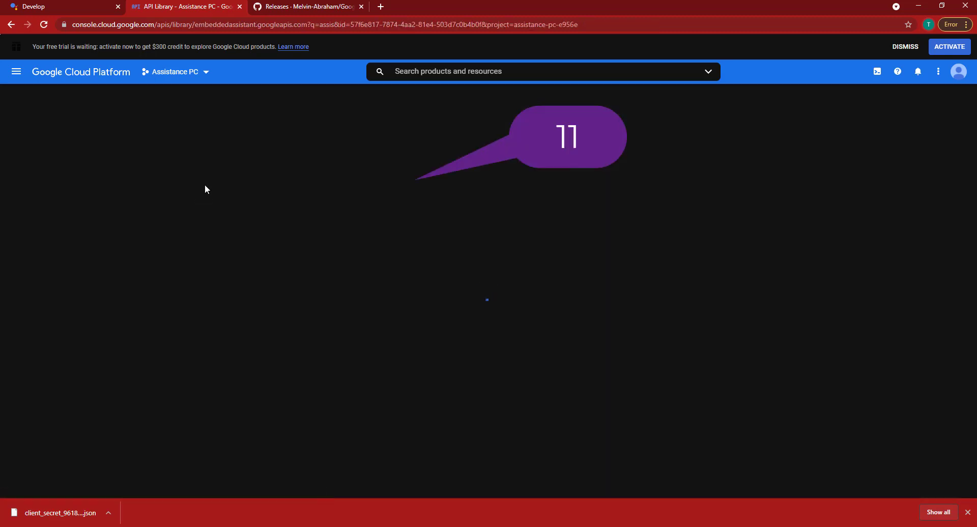
Enable the Google Assistant API and view its Credentials page
left_click(116, 201)
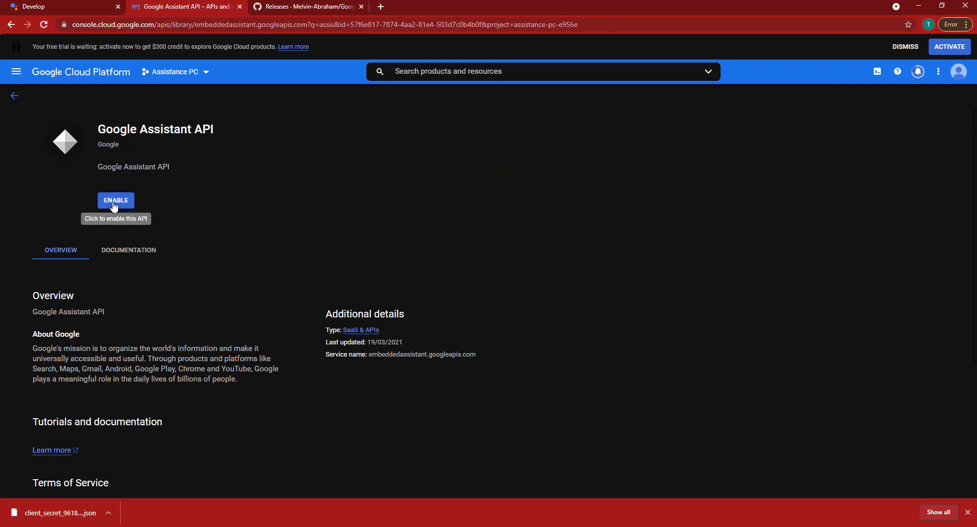
left_click(115, 202)
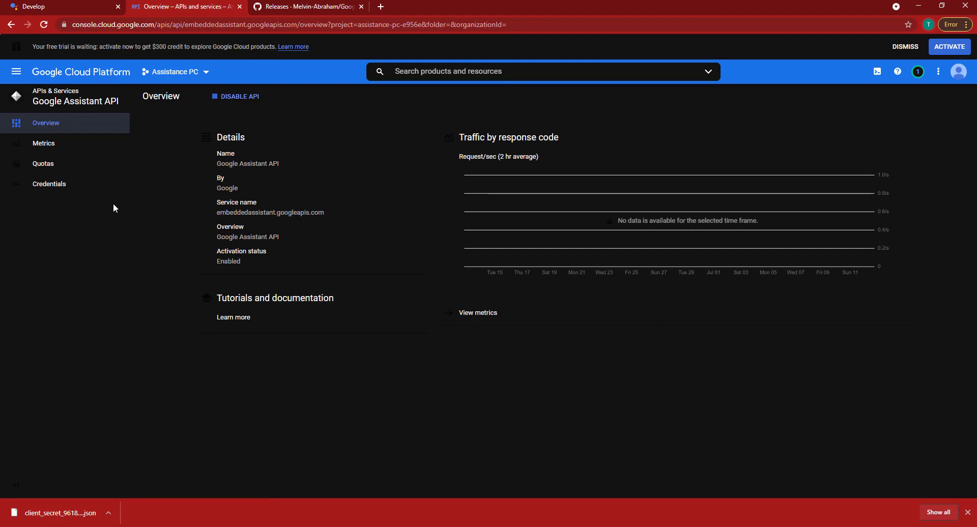
left_click(61, 185)
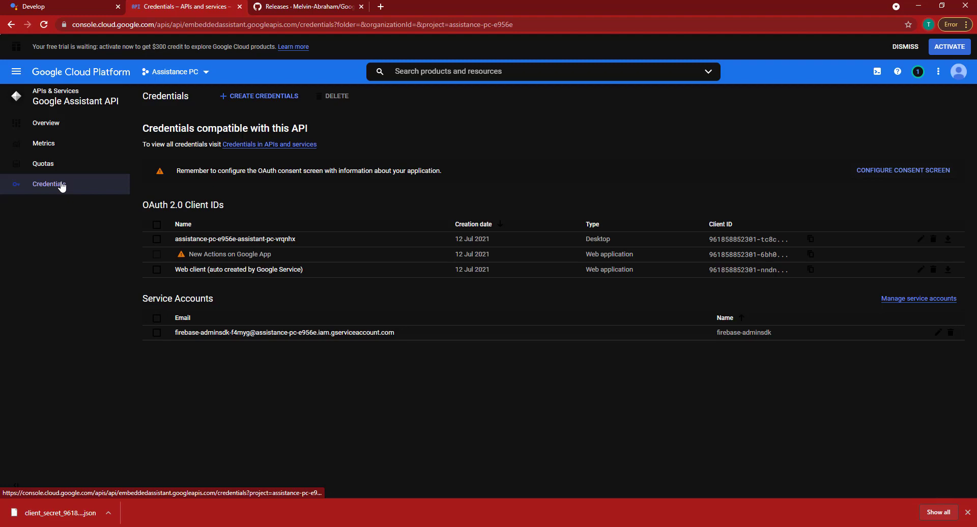
Create an External OAuth consent-screen app with the account's e-mail as user support contact
left_click(903, 172)
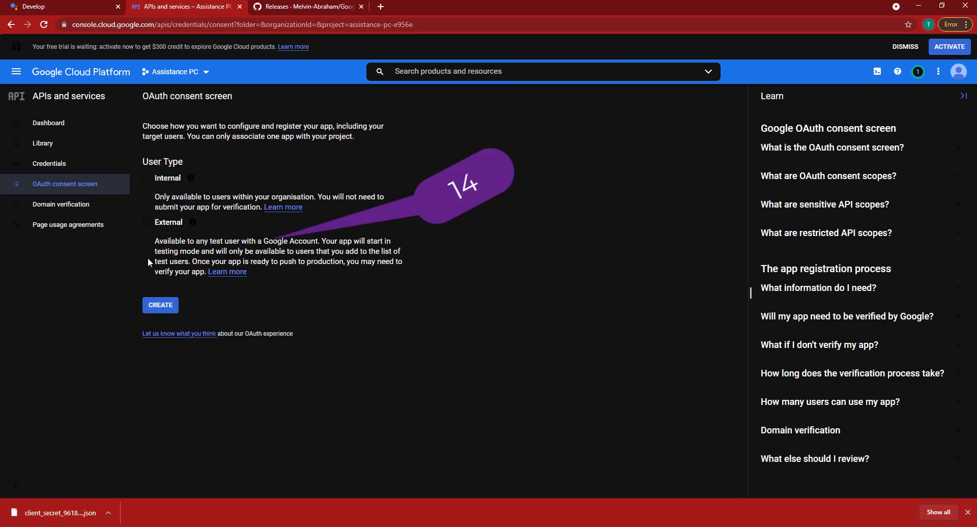
left_click(146, 223)
left_click(161, 305)
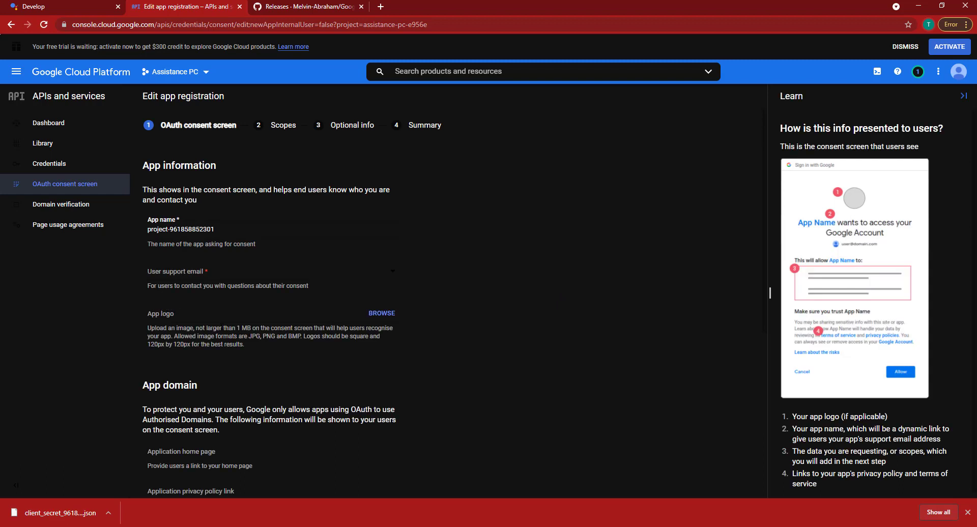
left_click(197, 275)
left_click(195, 282)
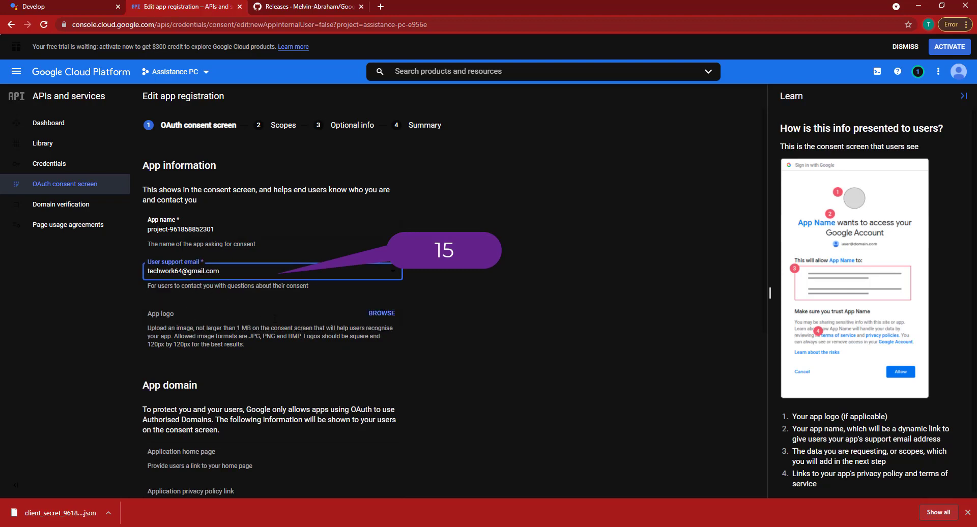
Enter the developer contact e-mail and continue through Scopes and Optional info to the Summary
scroll(275, 318, "down", 6)
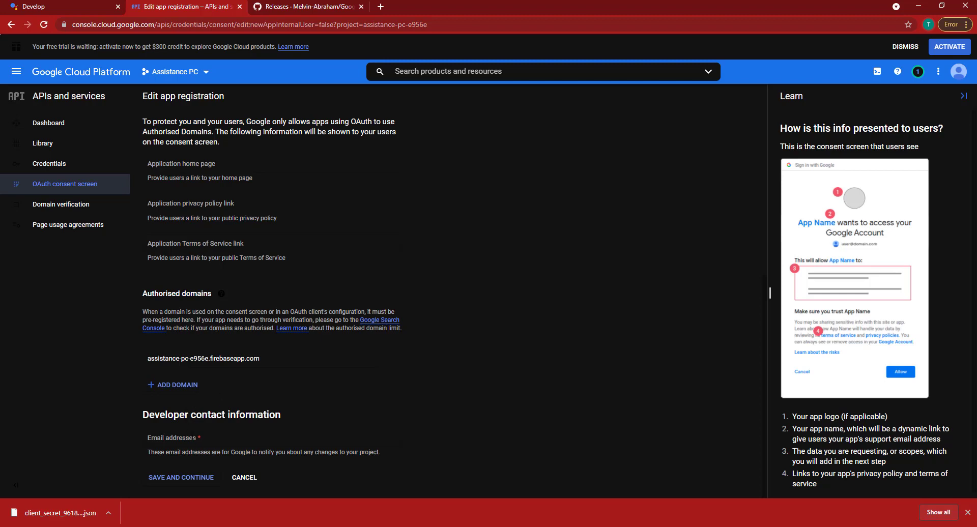
left_click(172, 438)
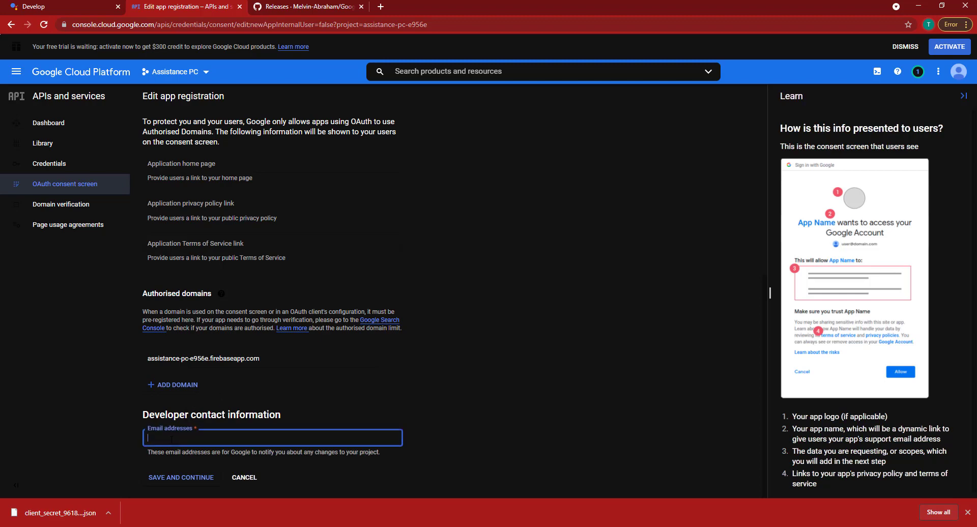
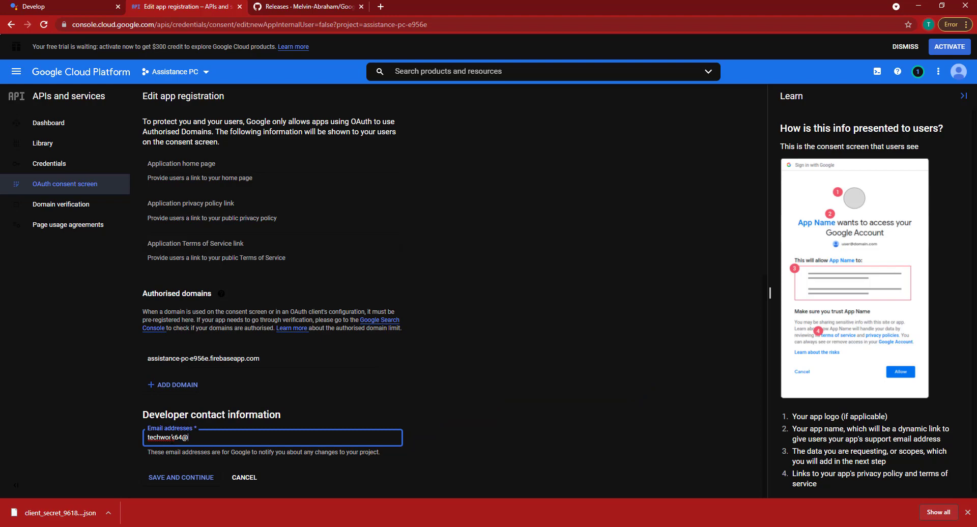
left_click(180, 477)
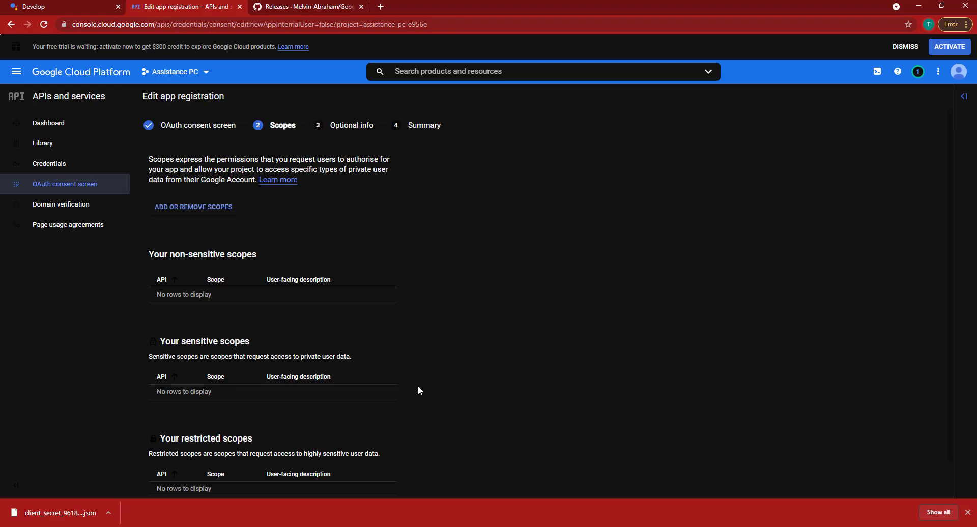
scroll(417, 390, "down", 1)
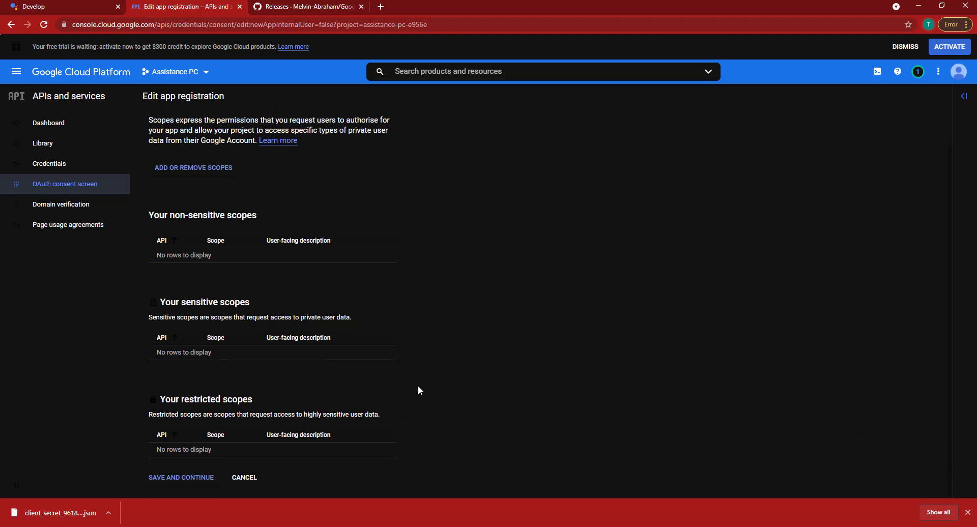
left_click(175, 479)
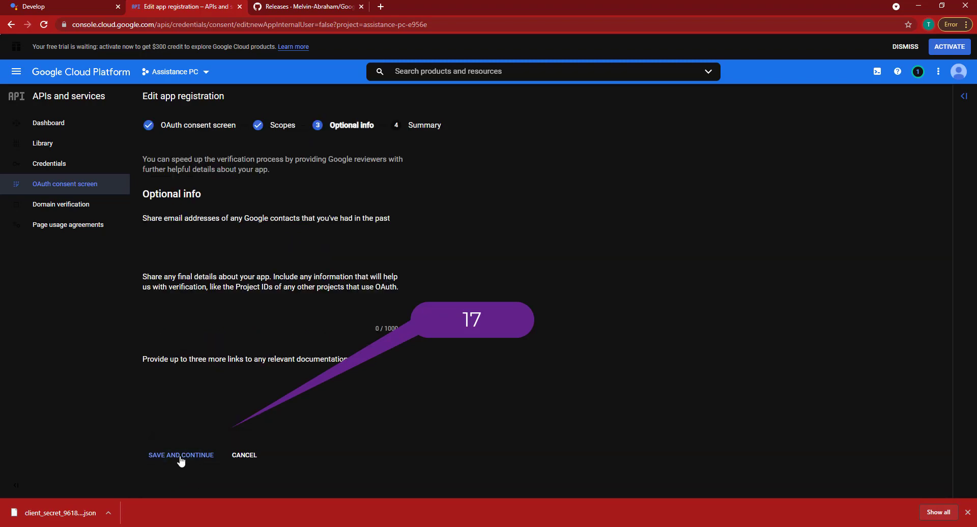
left_click(181, 455)
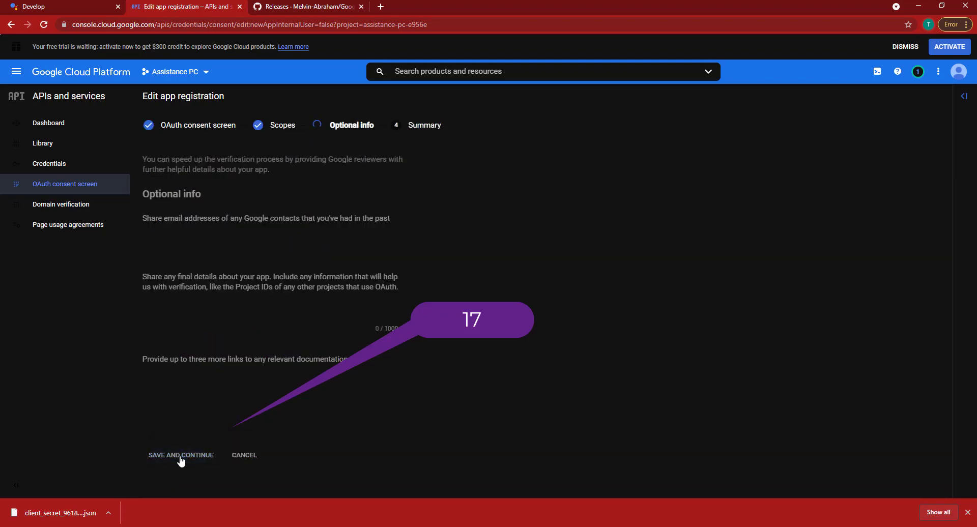
scroll(291, 429, "down", 5)
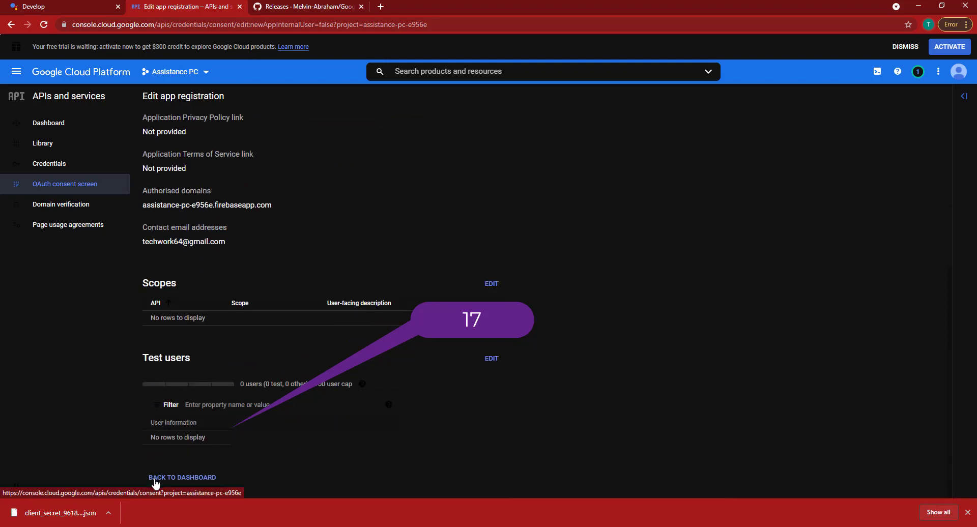
Add the account's own e-mail as the app's test user and save, then minimize the browser
left_click(156, 481)
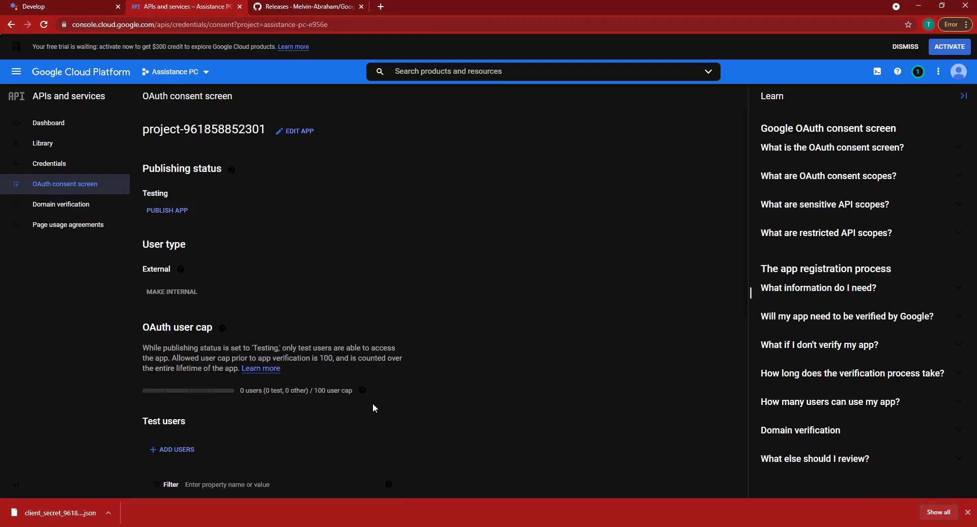
scroll(398, 326, "down", 3)
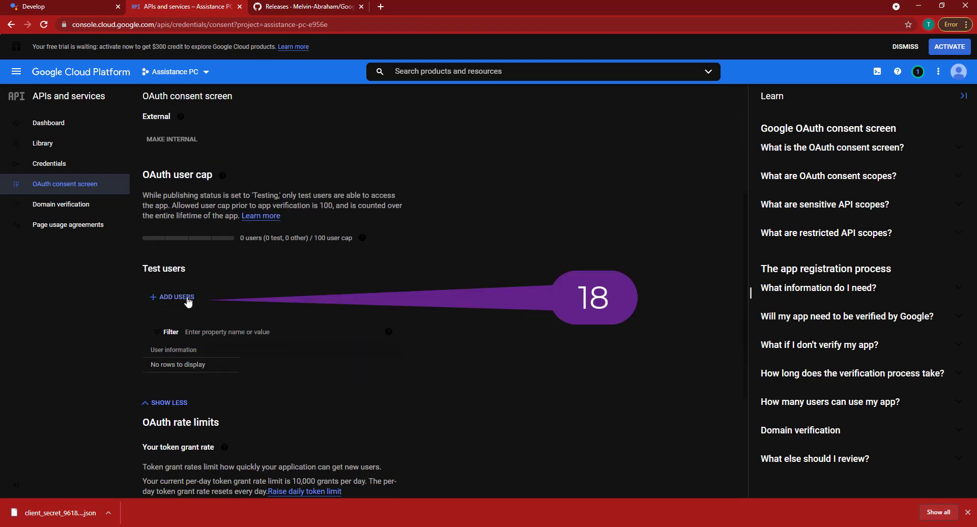
left_click(189, 302)
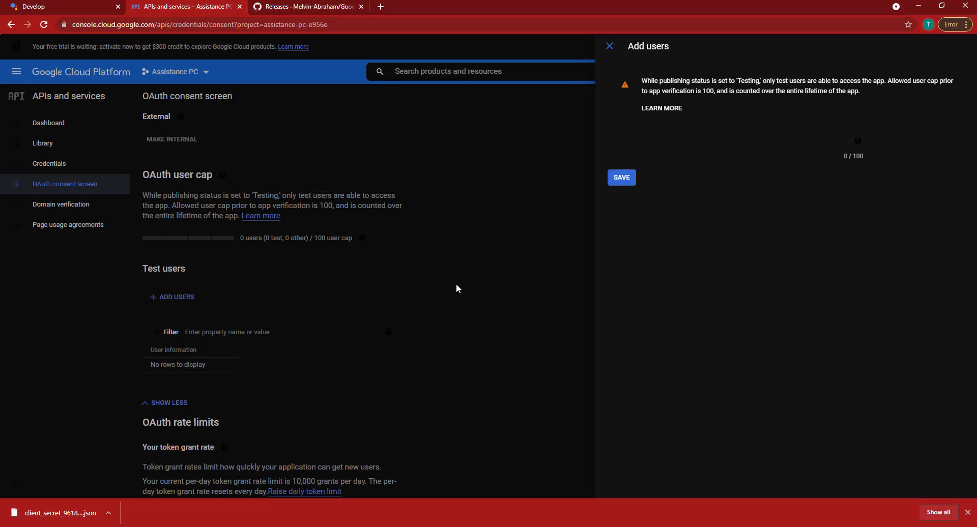
left_click(693, 137)
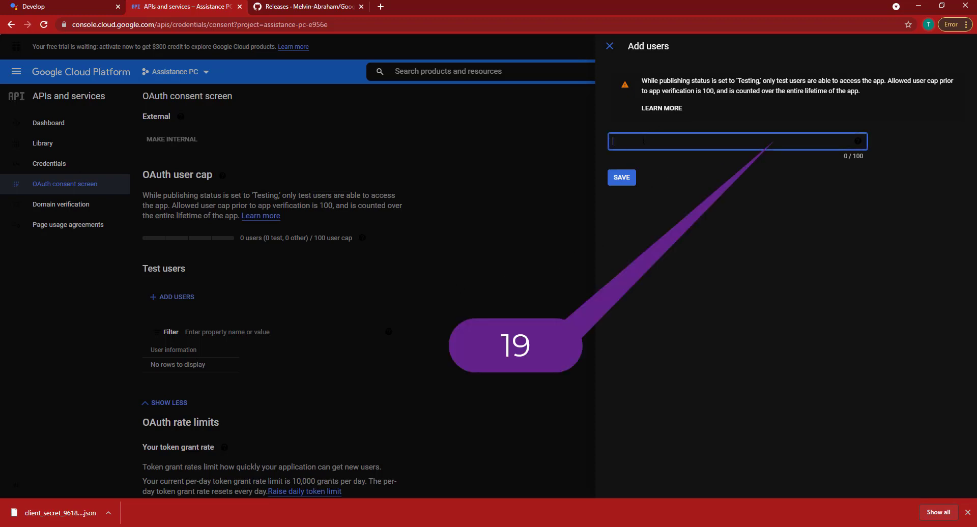
left_click(621, 179)
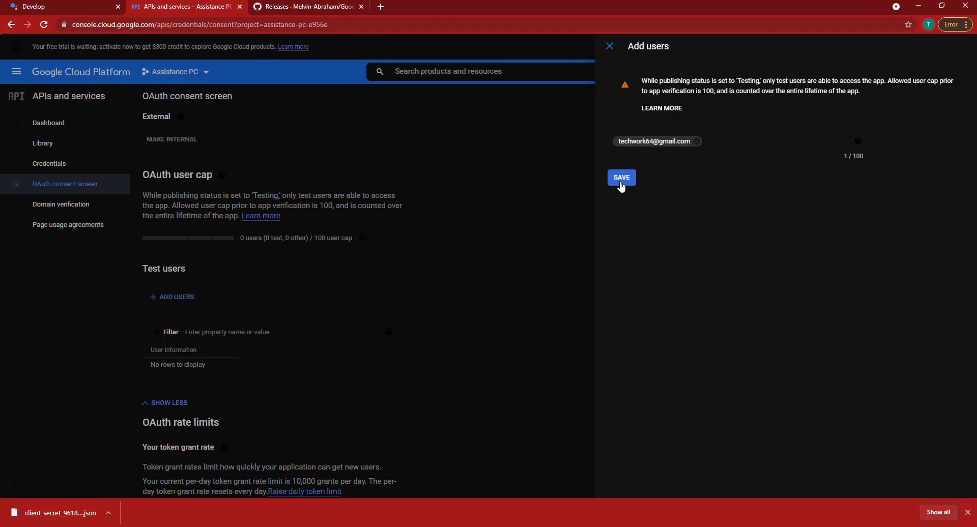
left_click(621, 184)
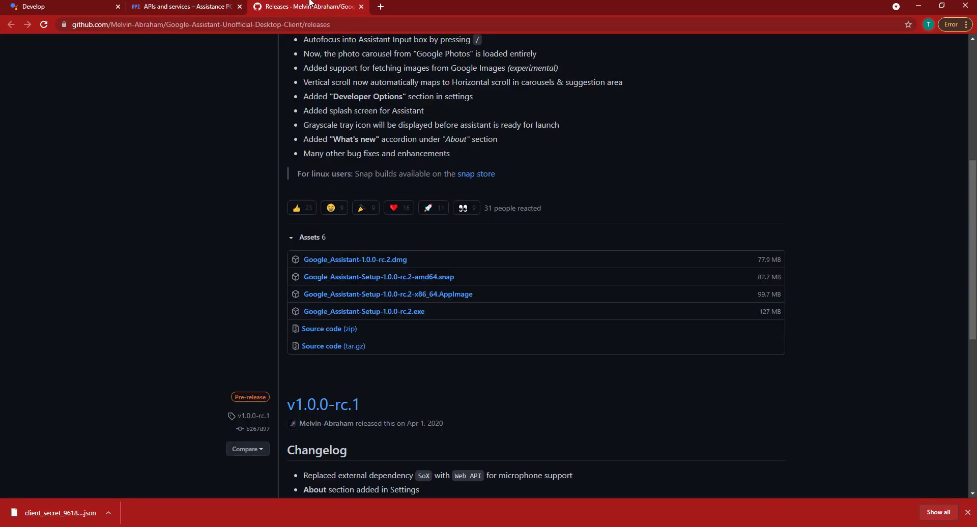
key("ctrl+Tab")
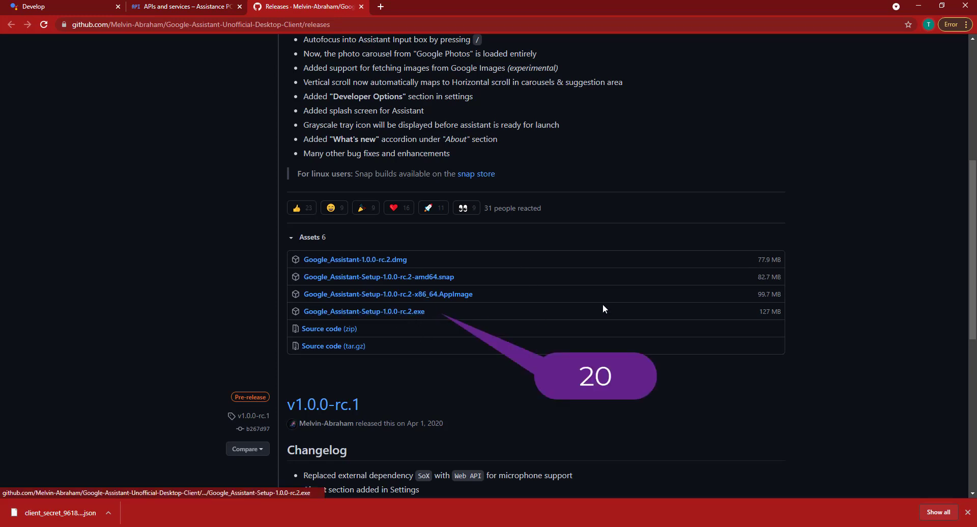
left_click(920, 5)
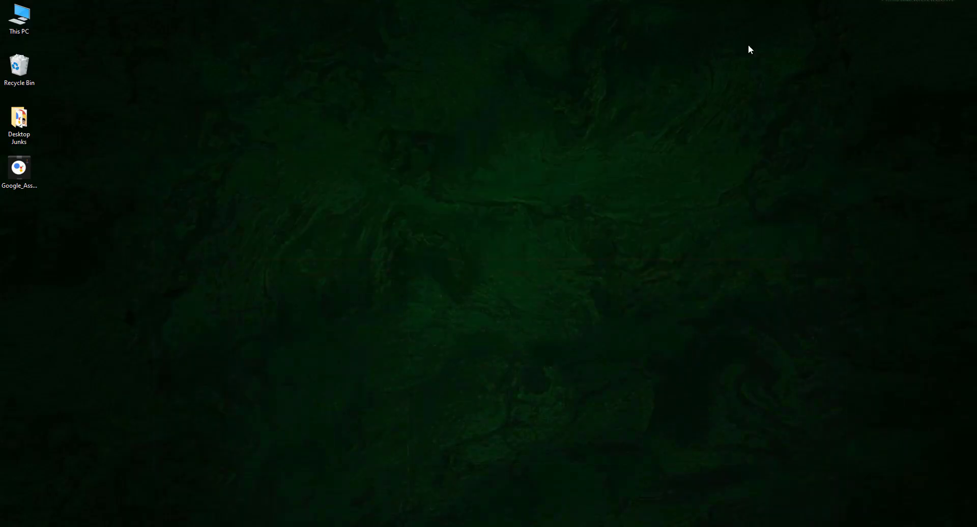
Install Google Assistant for all users into the default Program Files folder and launch it
double_click(26, 166)
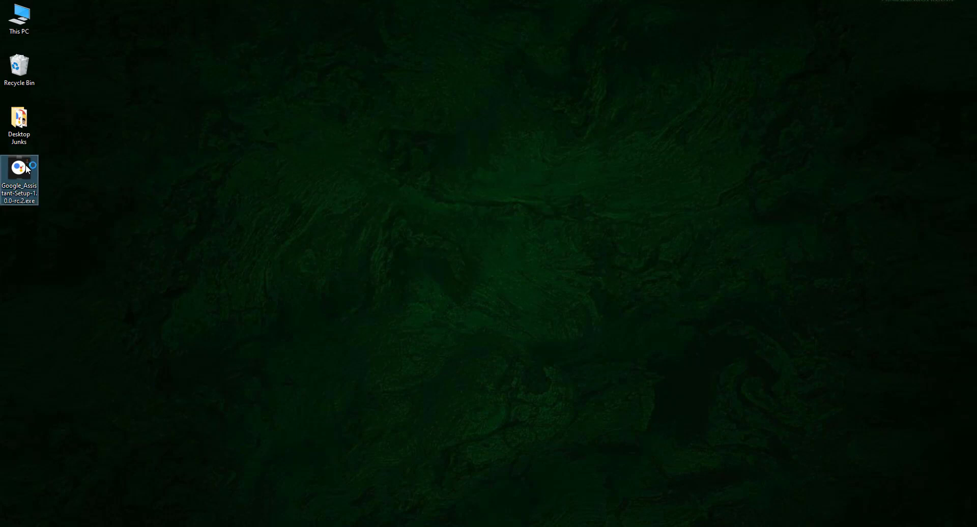
left_click(435, 247)
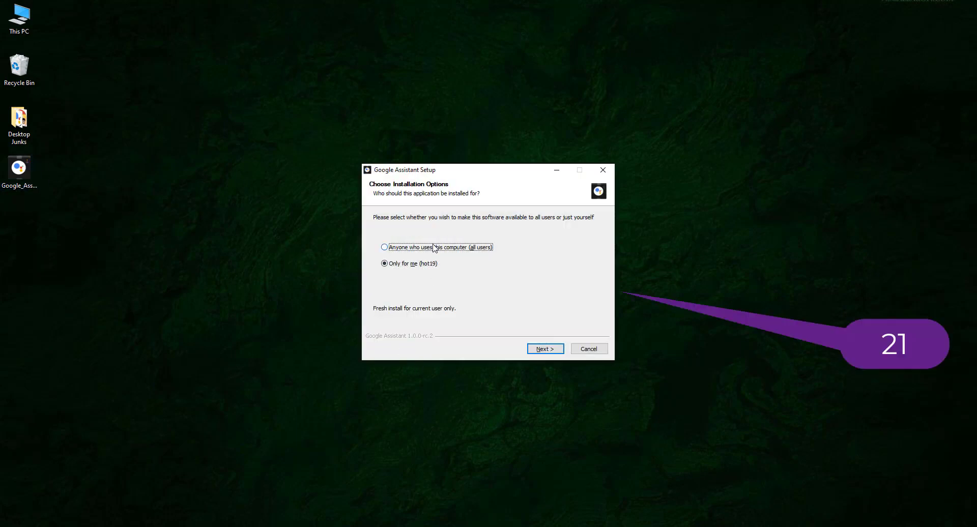
left_click(552, 347)
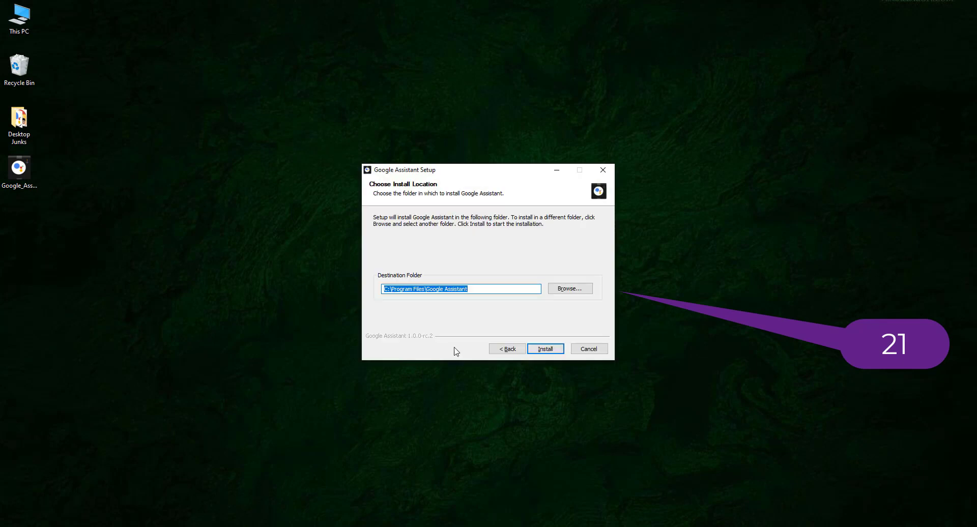
left_click(550, 351)
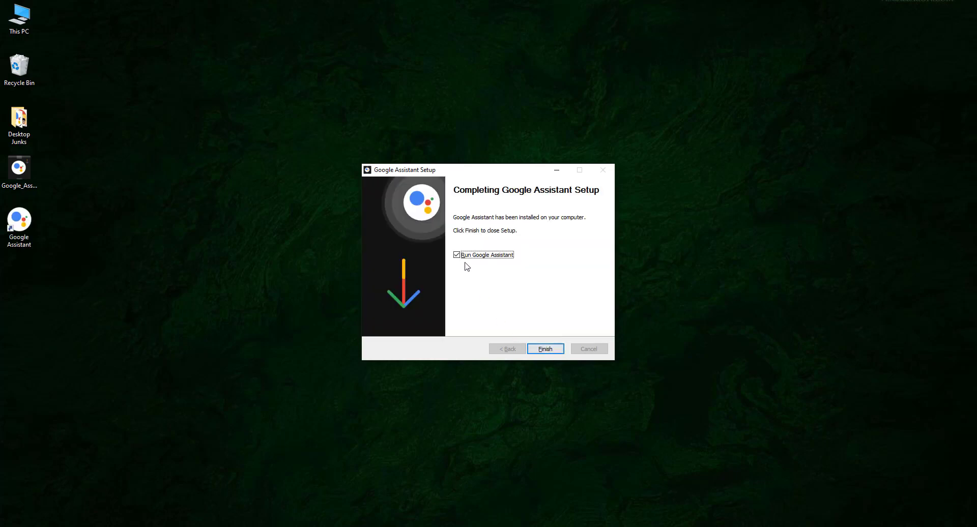
left_click(542, 351)
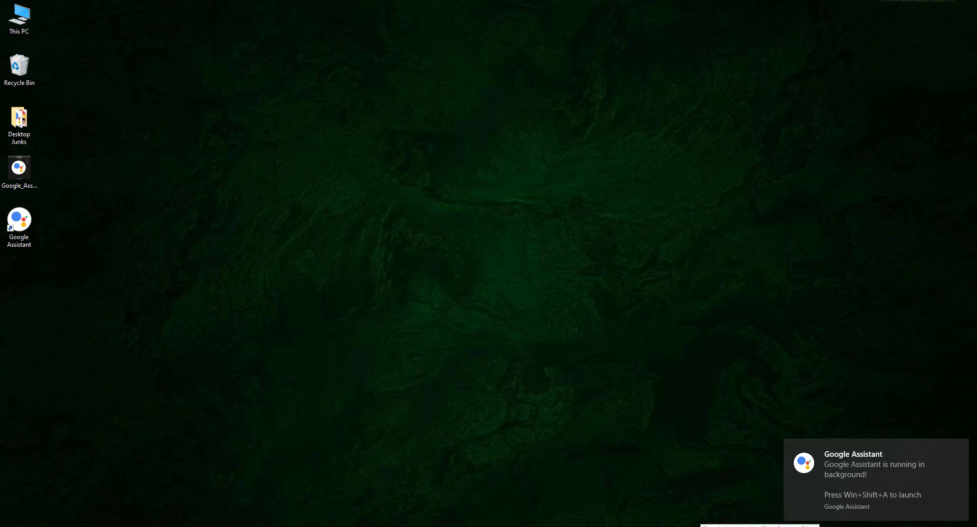
Set the Key File Path to the downloaded client_secret JSON in Downloads and save the settings
key("super+shift+a")
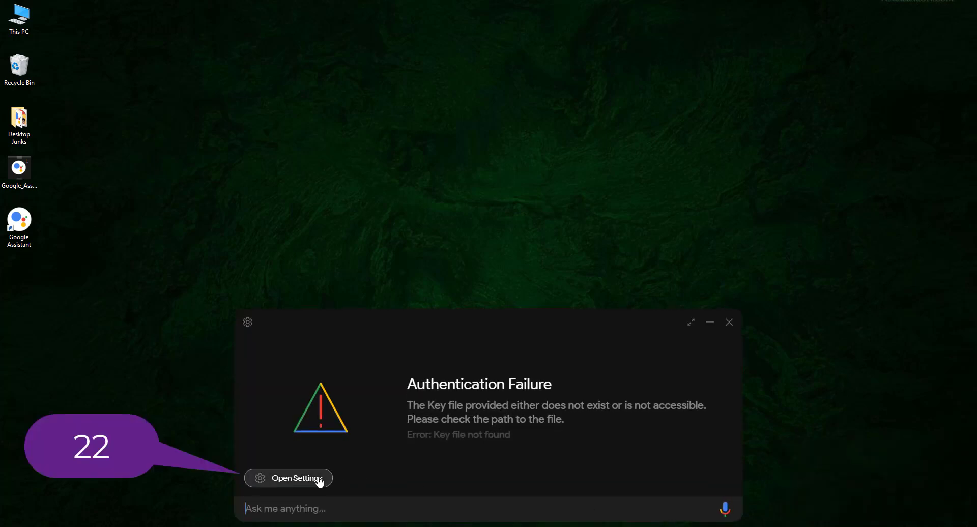
left_click(310, 481)
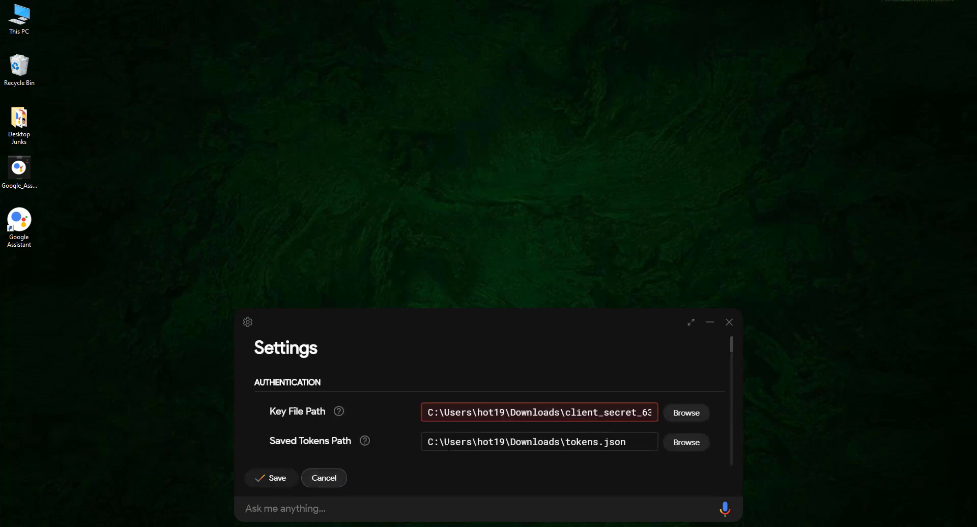
left_click(690, 418)
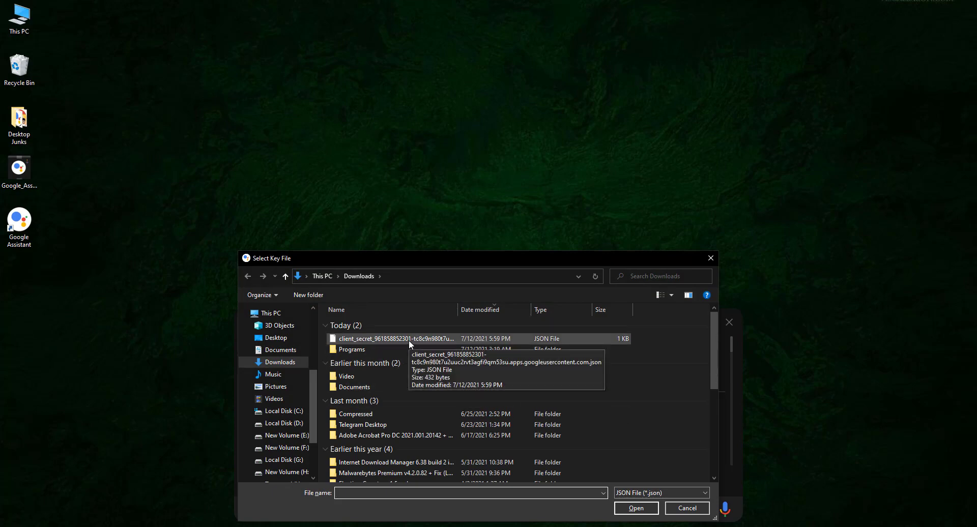
left_click(389, 339)
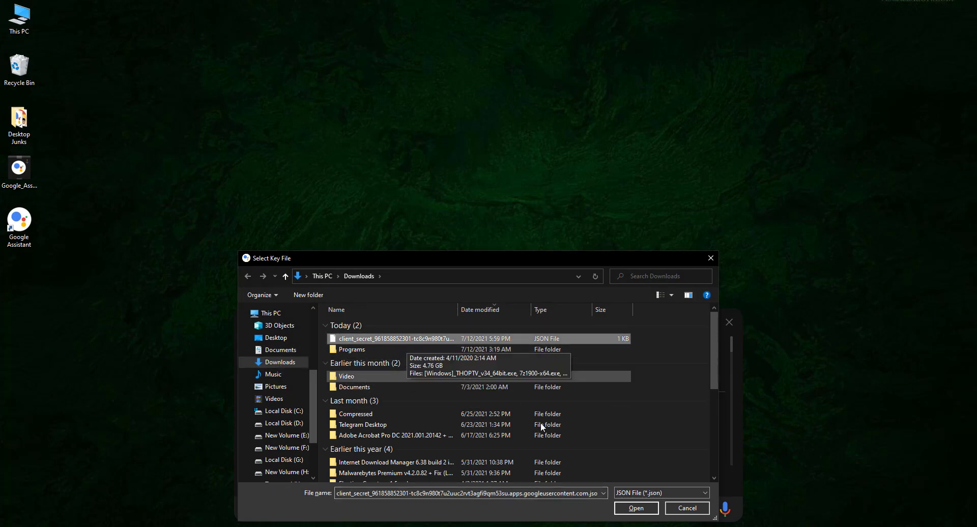
left_click(634, 508)
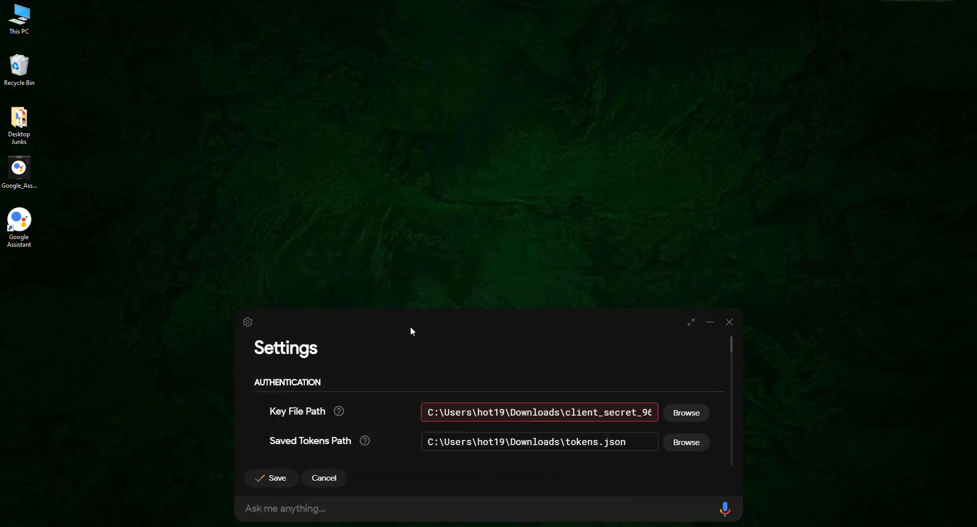
left_click_drag(404, 318, 508, 295)
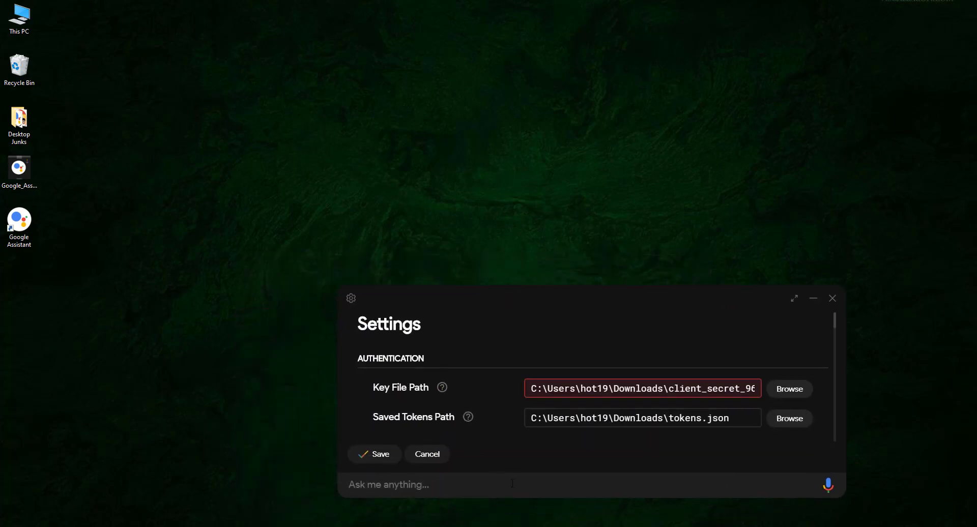
key("alt+Tab")
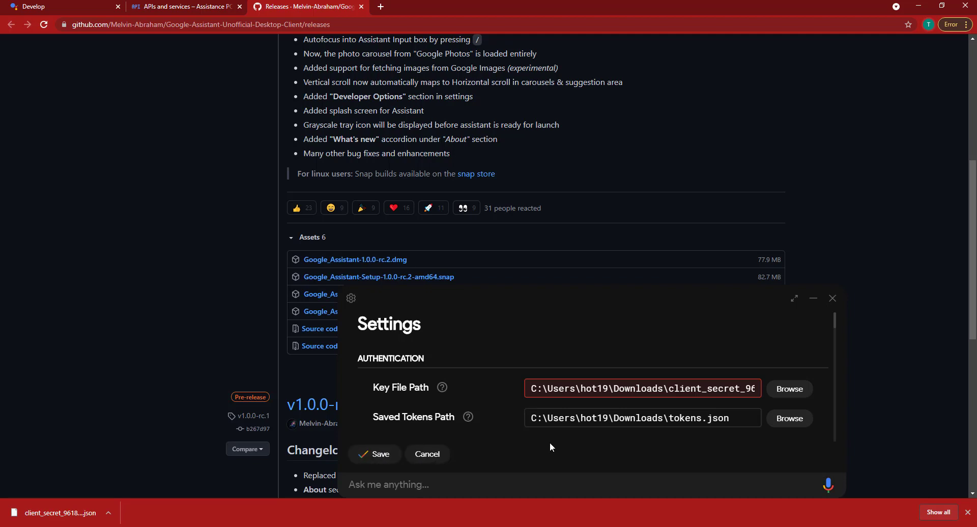
scroll(455, 426, "down", 3)
scroll(459, 427, "up", 3)
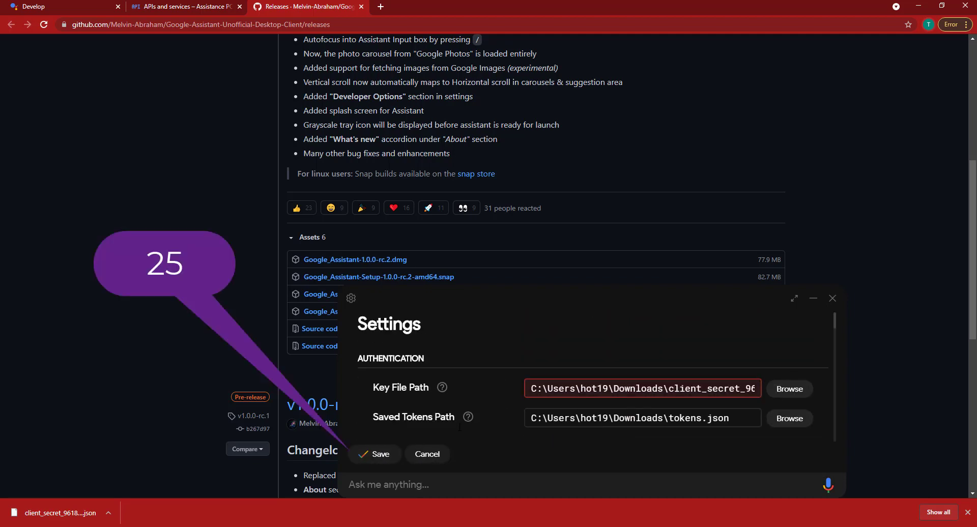
scroll(460, 427, "down", 2)
left_click(377, 453)
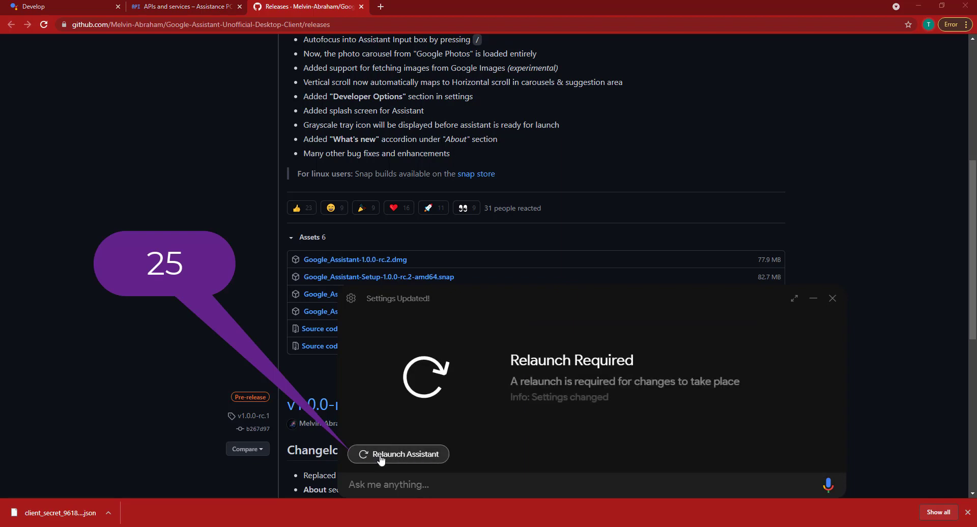
Relaunch the assistant, sign in with the Google account and allow Assistant access to obtain an authorization code
left_click(389, 455)
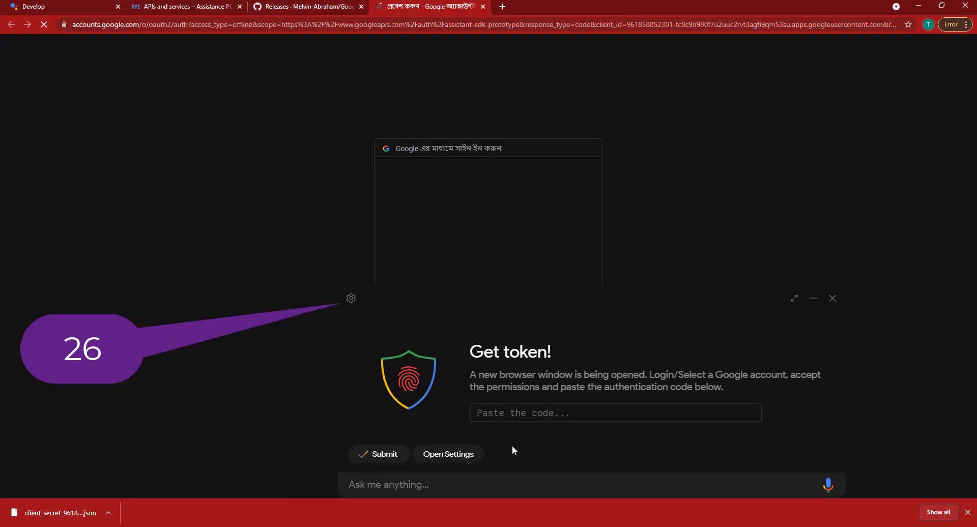
left_click_drag(550, 307, 804, 274)
left_click(522, 254)
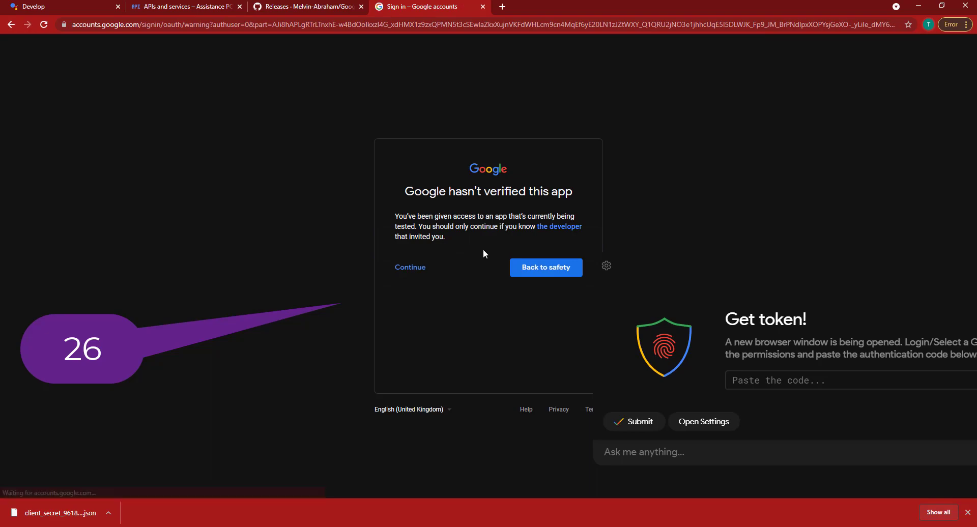
left_click(417, 271)
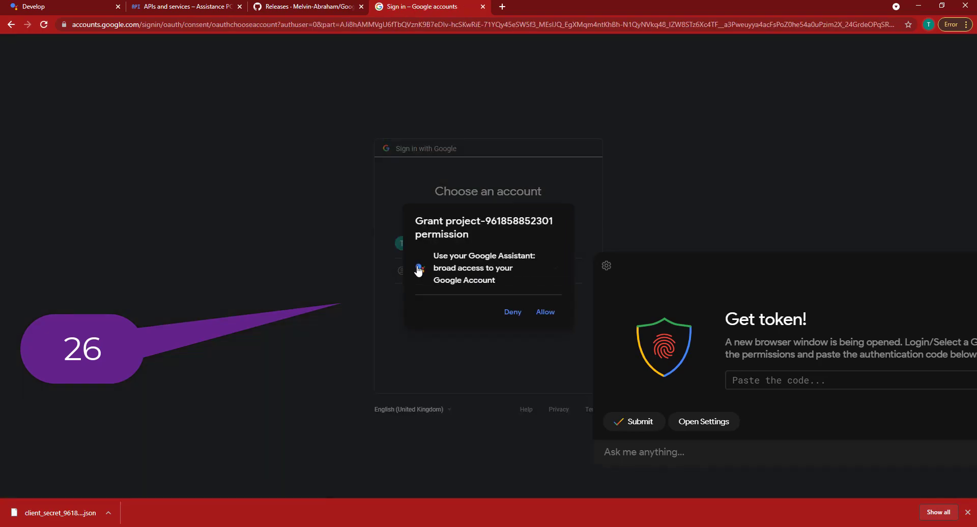
left_click(543, 313)
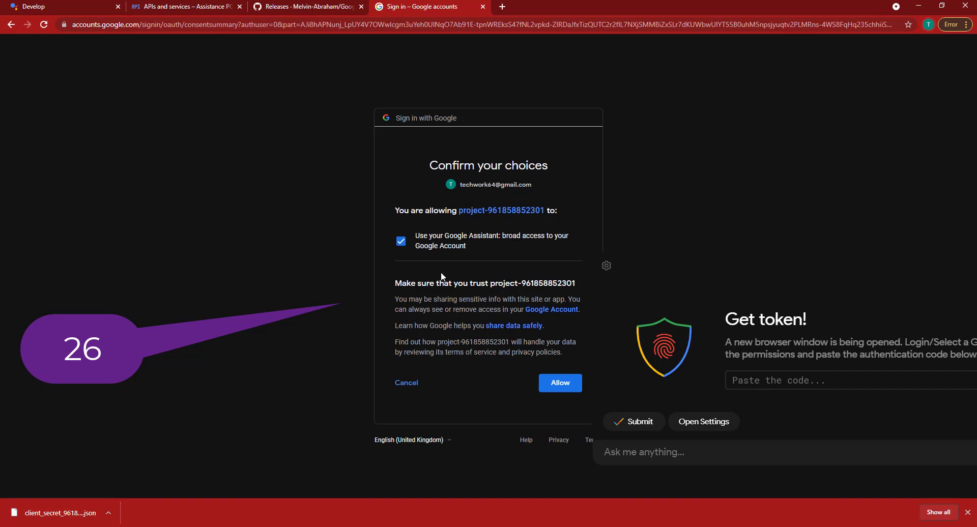
left_click(552, 386)
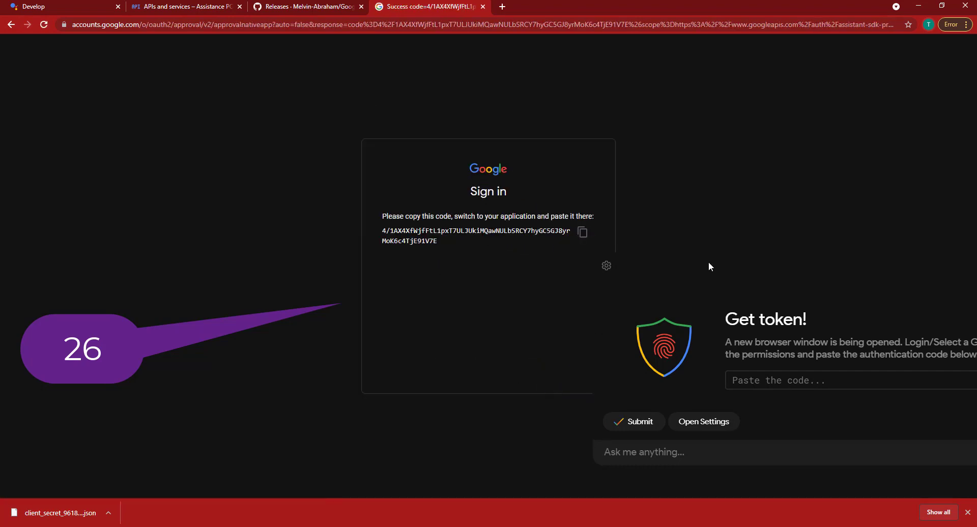
Copy the authorization code into the Get token field and submit it
left_click_drag(679, 277, 650, 304)
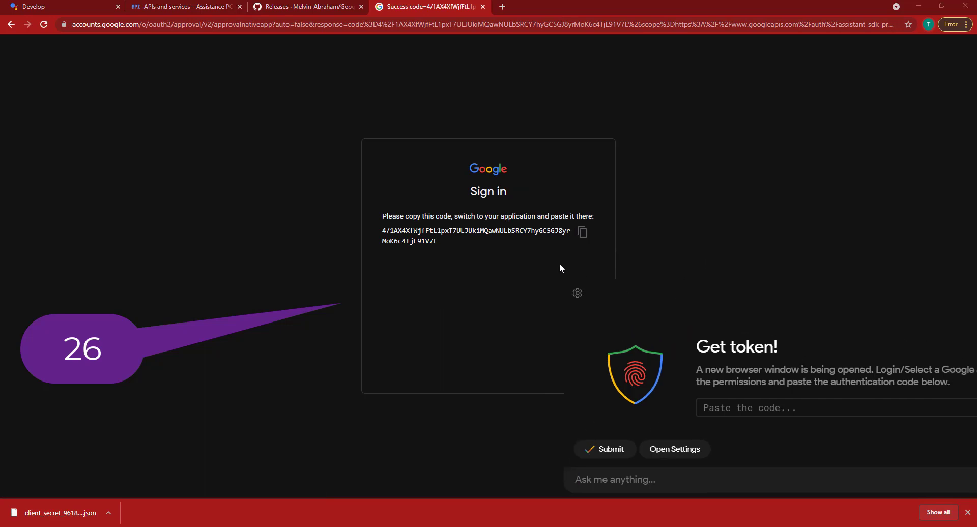
left_click(583, 234)
left_click(718, 407)
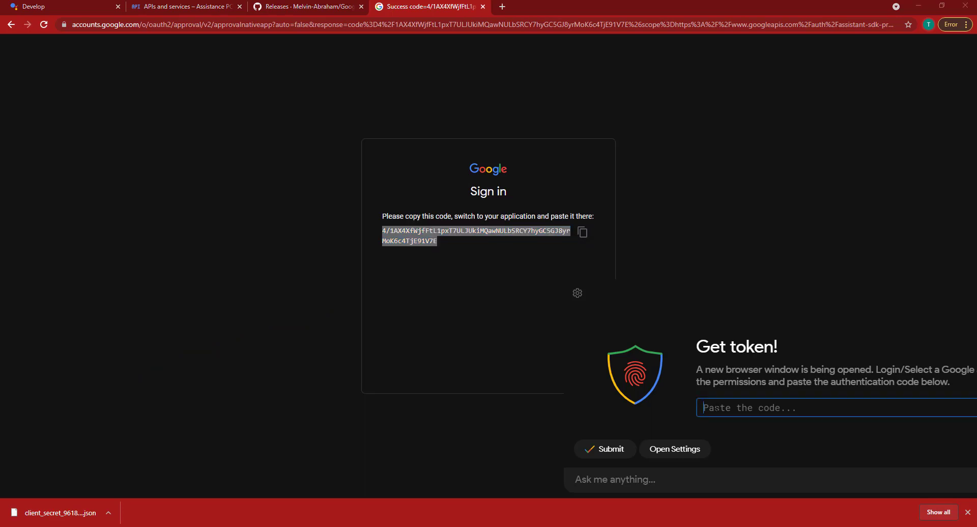
key("ctrl+v")
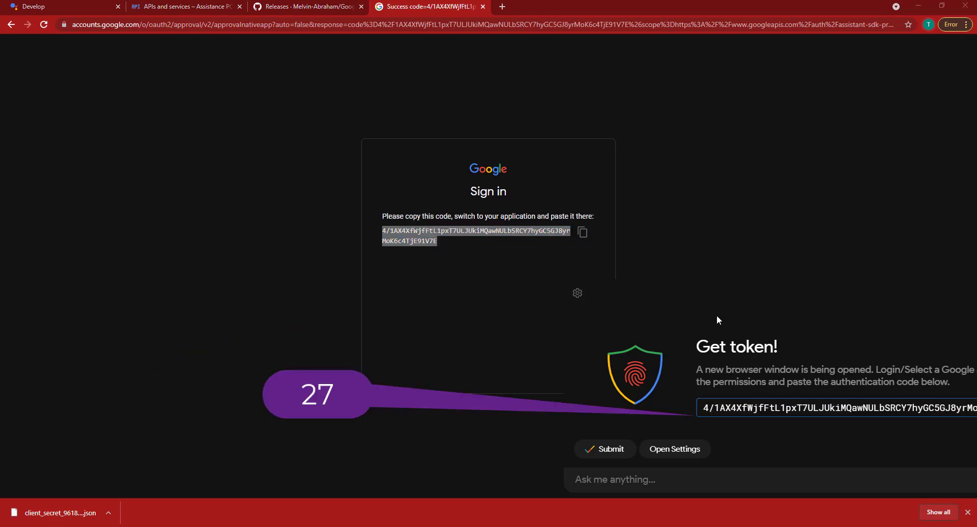
left_click_drag(678, 300, 493, 303)
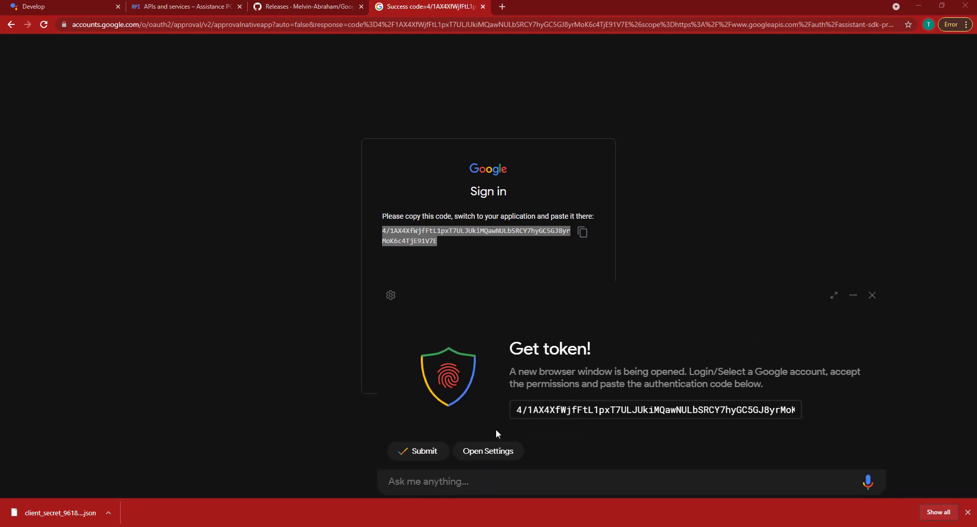
left_click(428, 450)
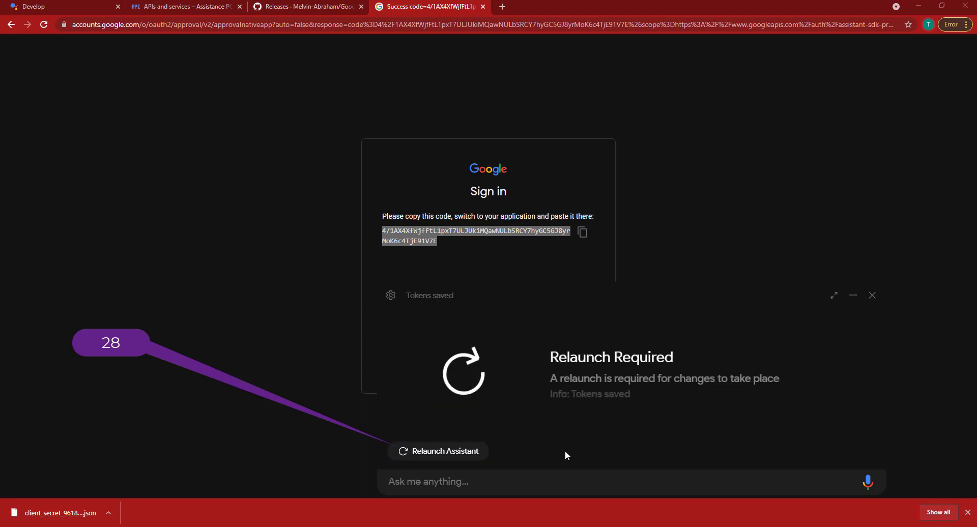
Relaunch the assistant, ask five voice questions ending with 'what is black hole', then close its window
left_click(444, 454)
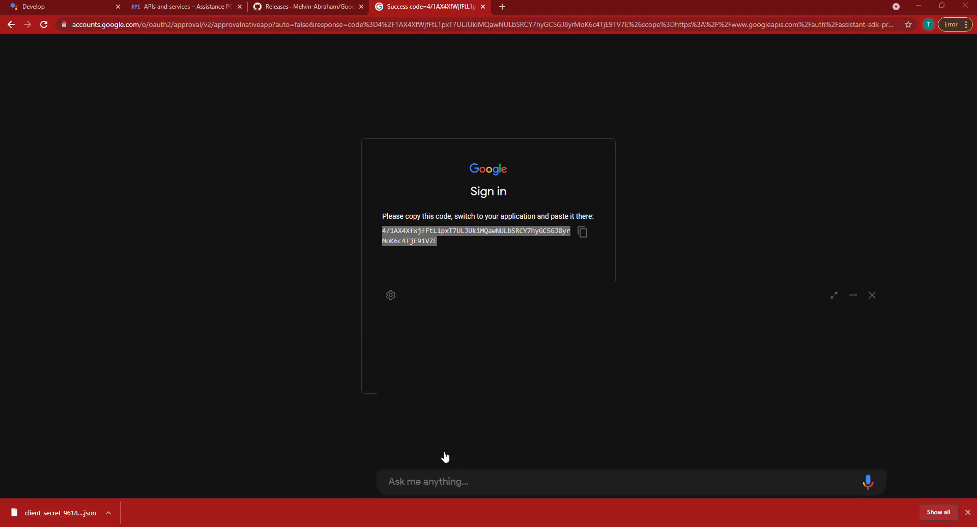
left_click(867, 486)
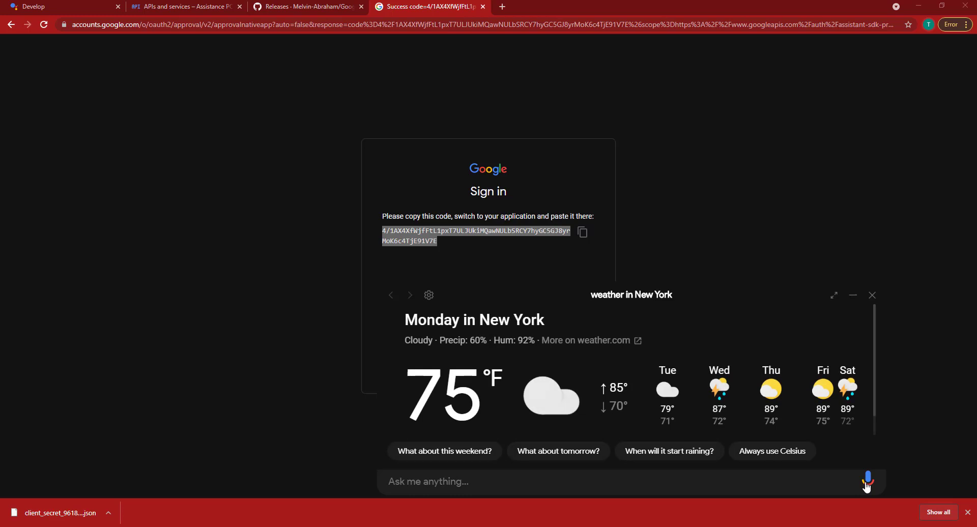
left_click(866, 486)
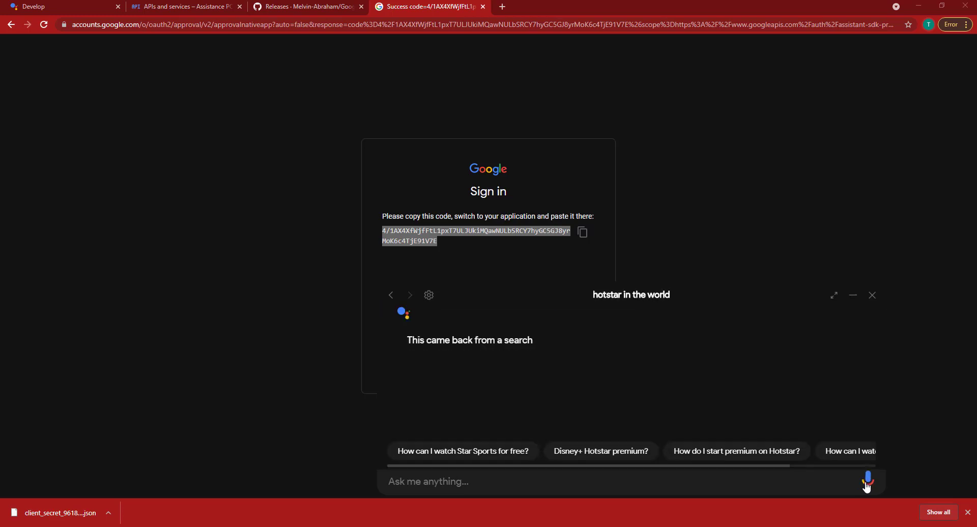
left_click(866, 484)
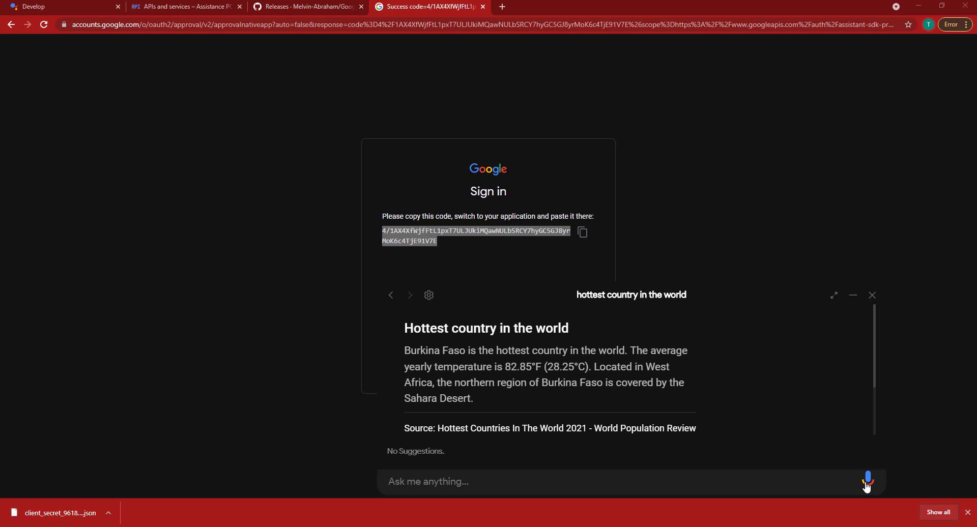
left_click(867, 486)
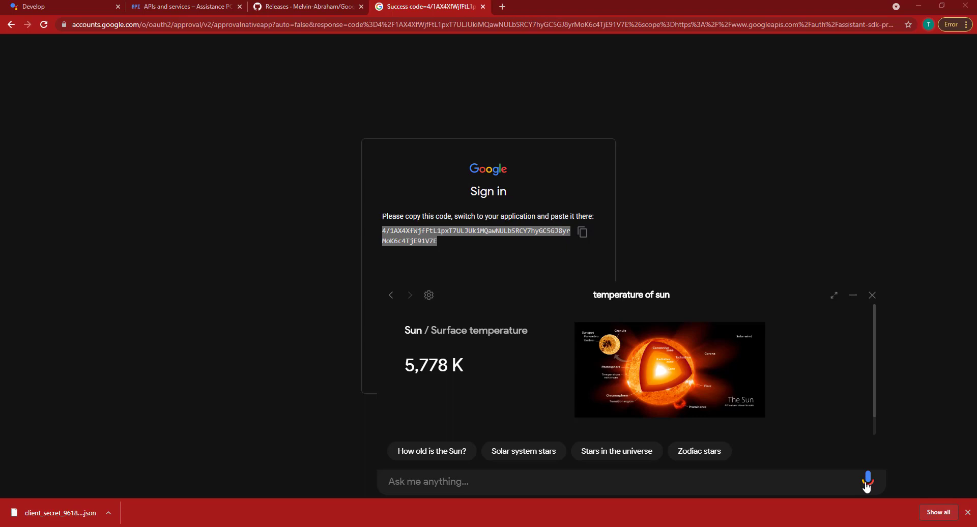
left_click(867, 481)
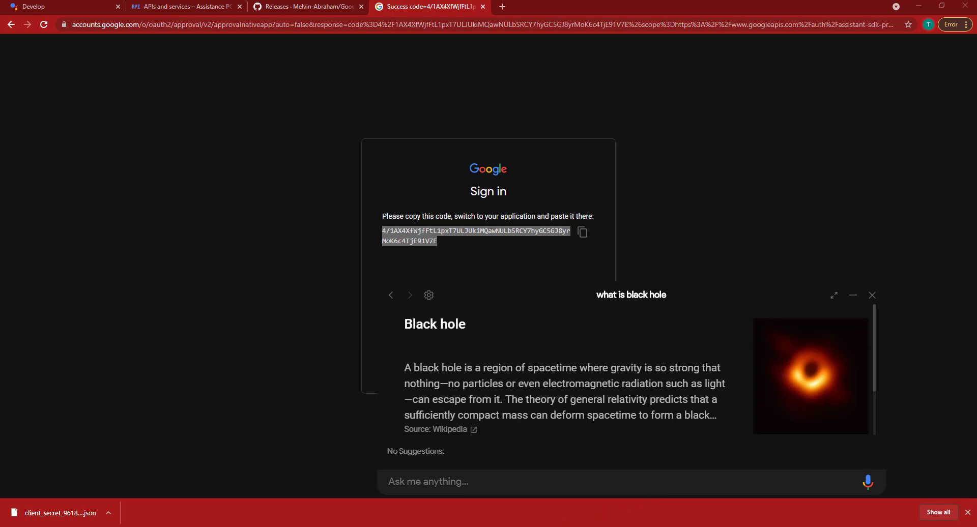
left_click(871, 296)
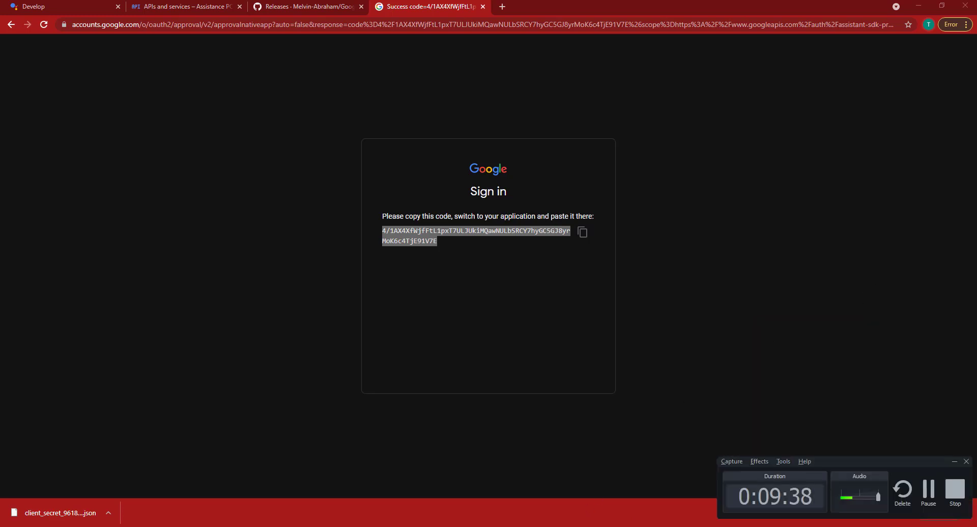